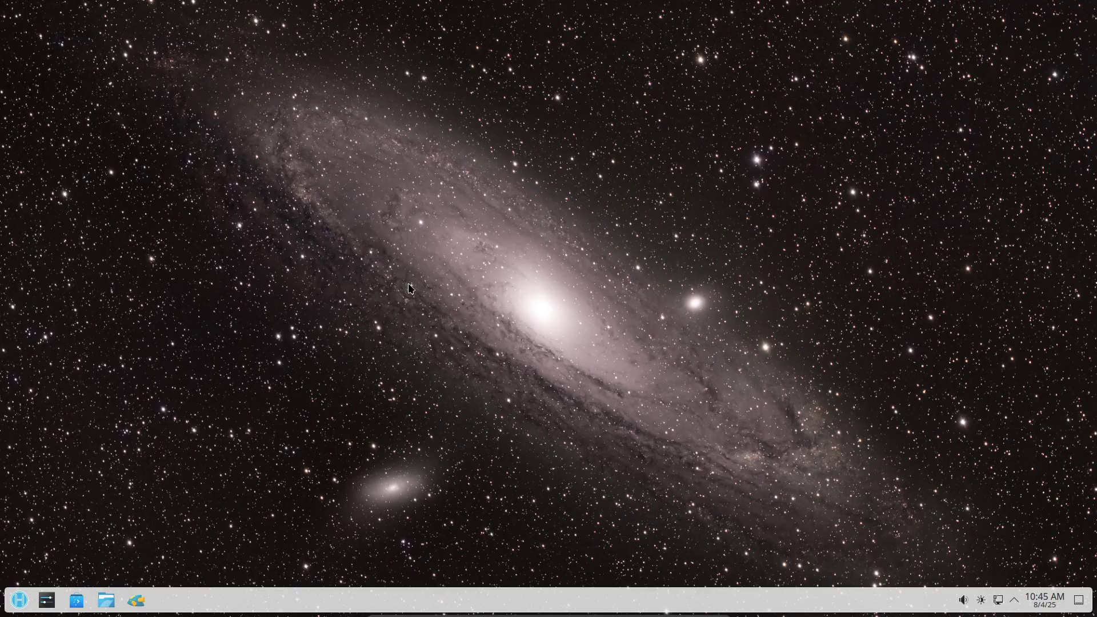
# Open System Settings from the launcher, view HeliumOS 10's About this System page, then close it
pyautogui.click(17, 600)
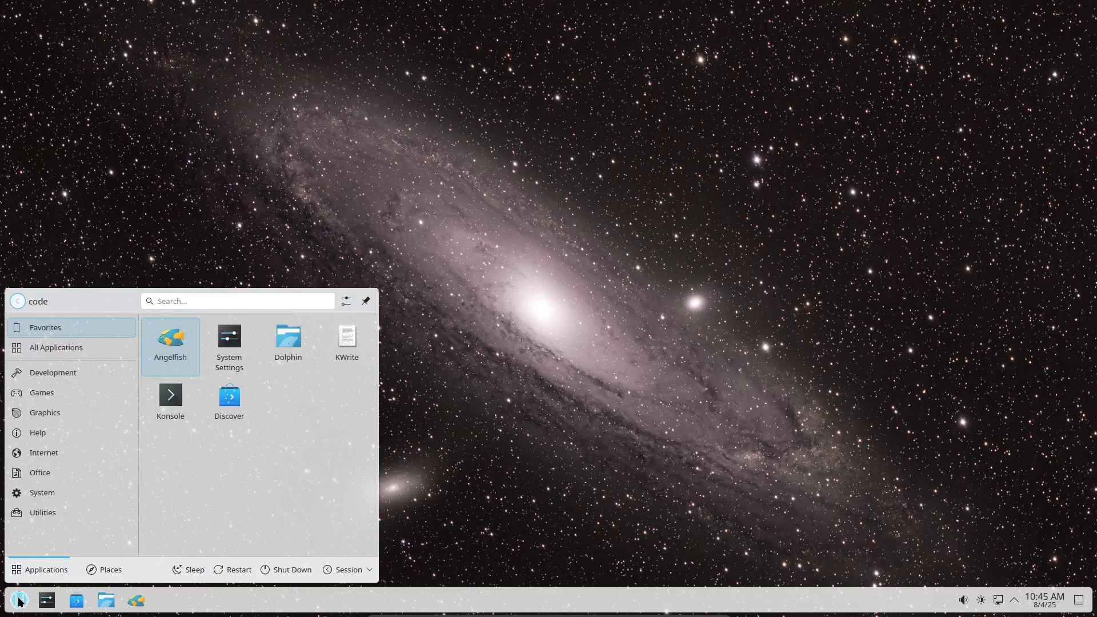
pyautogui.click(229, 346)
pyautogui.scroll(-3, 326, 294)
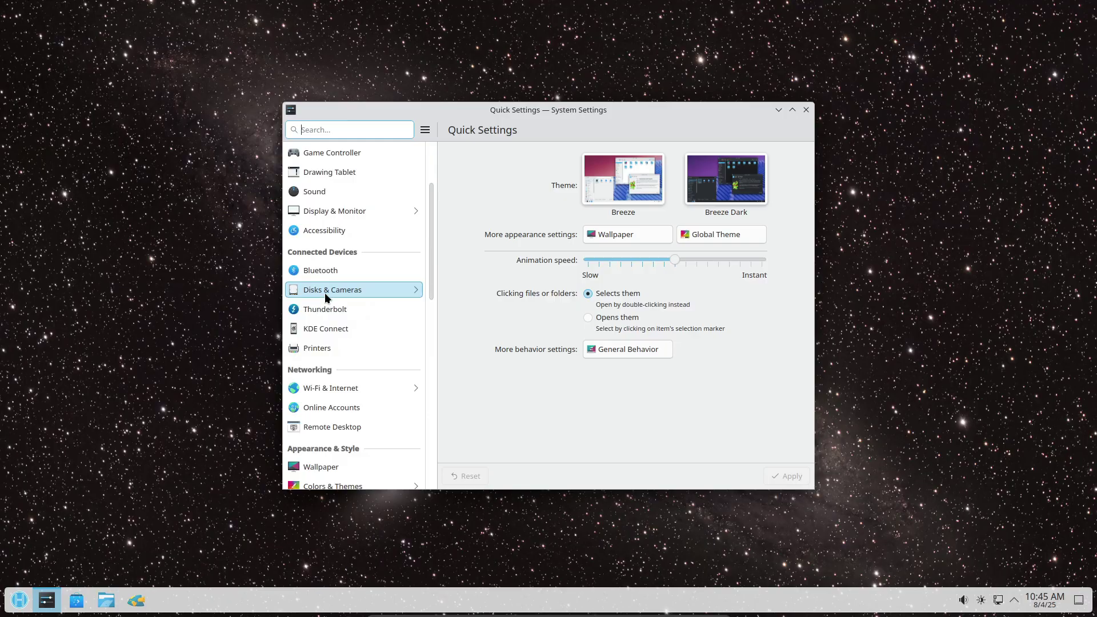
pyautogui.scroll(-10, 324, 293)
pyautogui.click(363, 371)
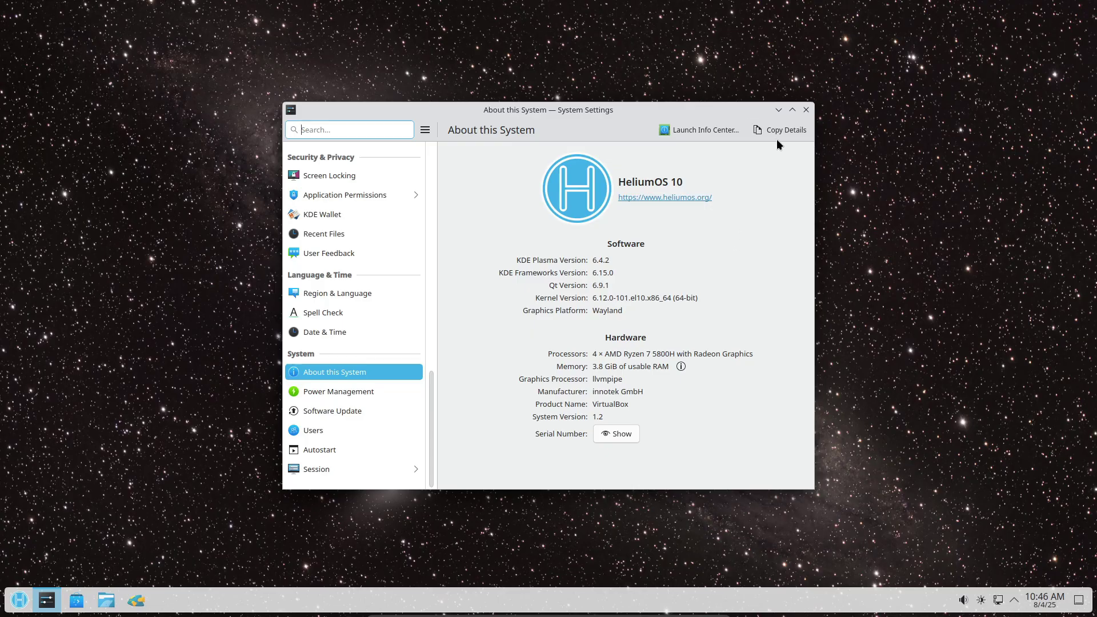
pyautogui.click(805, 110)
pyautogui.click(19, 602)
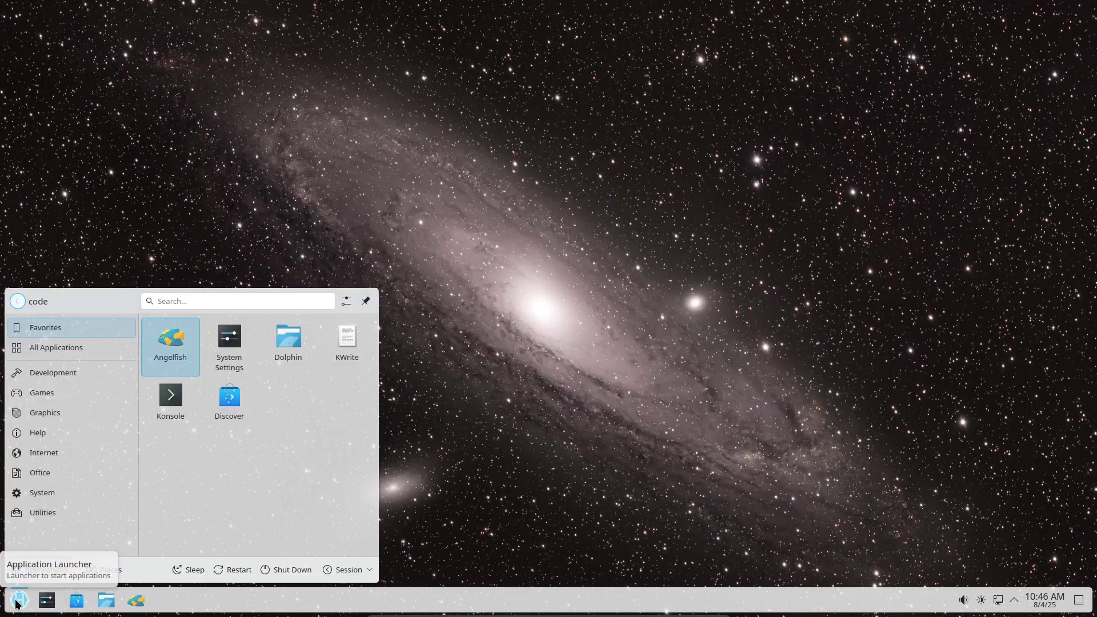
pyautogui.click(17, 604)
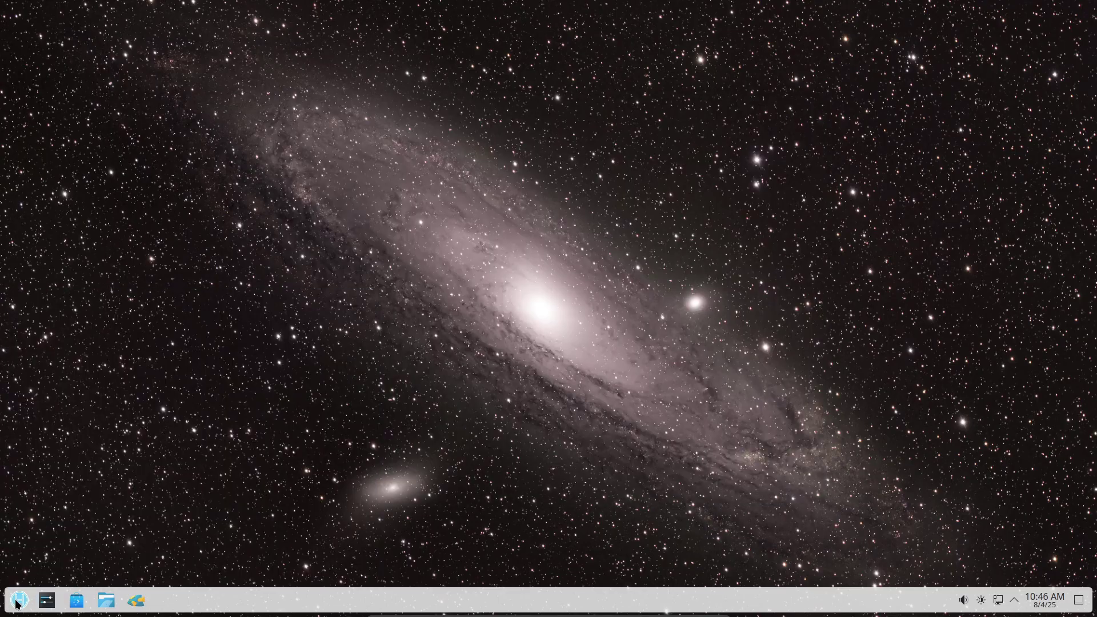
pyautogui.click(103, 603)
pyautogui.click(437, 418)
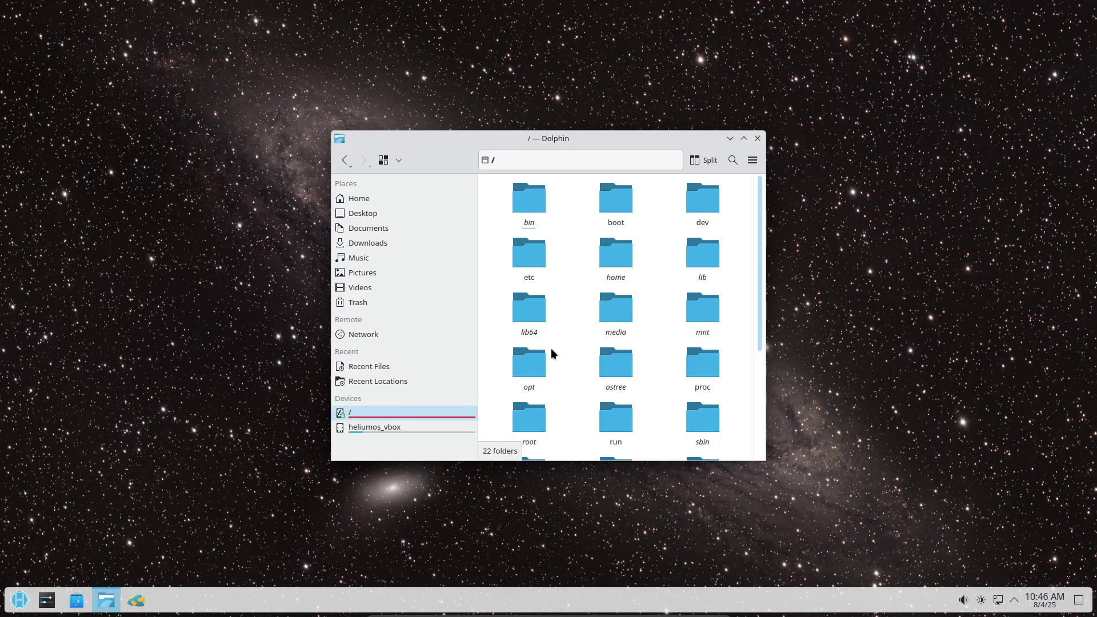
pyautogui.click(758, 138)
pyautogui.click(964, 600)
pyautogui.click(997, 600)
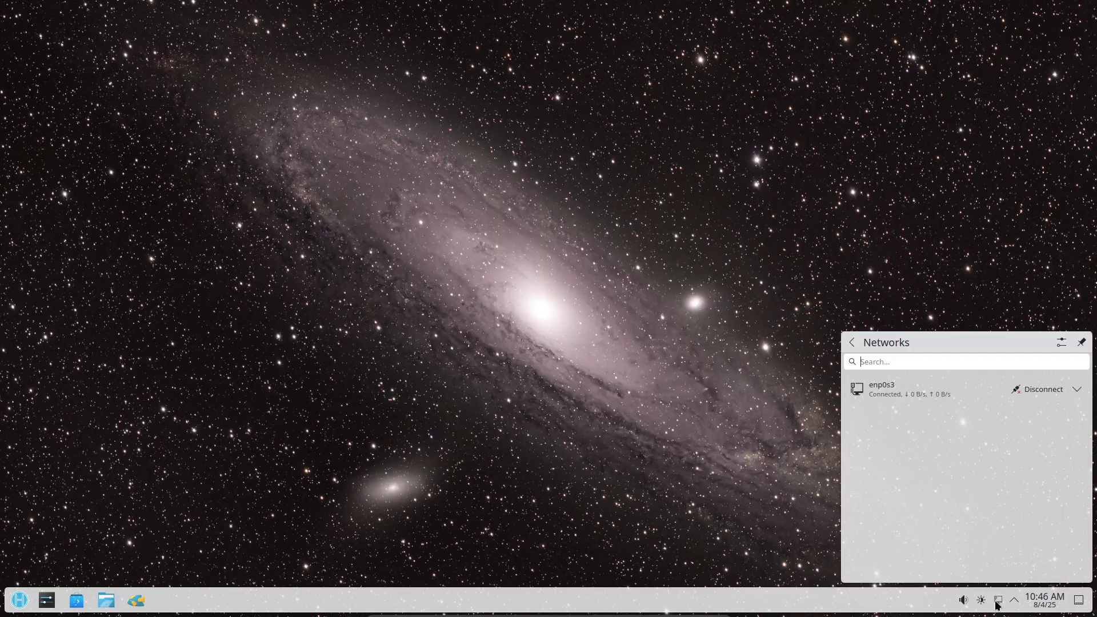
pyautogui.click(998, 600)
pyautogui.click(1035, 601)
pyautogui.click(1033, 603)
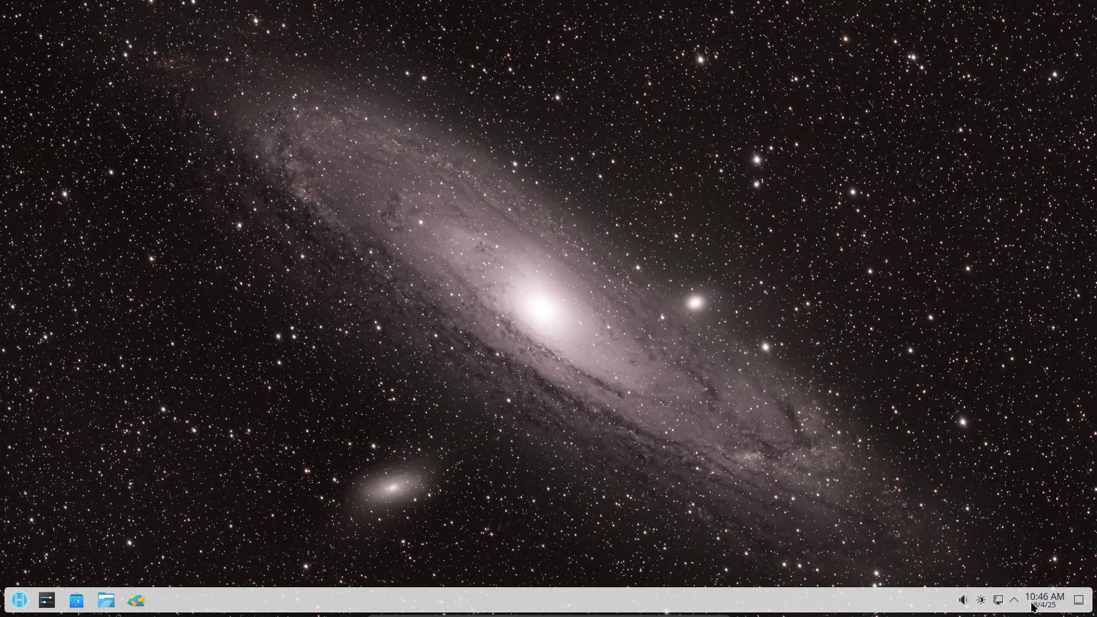
pyautogui.rightClick(159, 147)
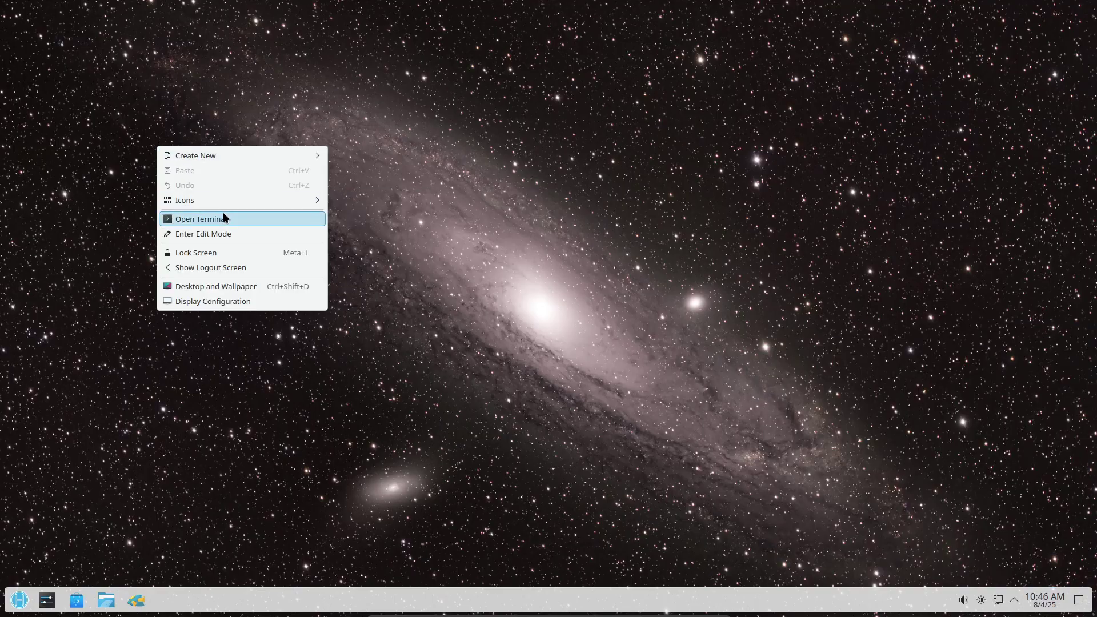
pyautogui.click(235, 66)
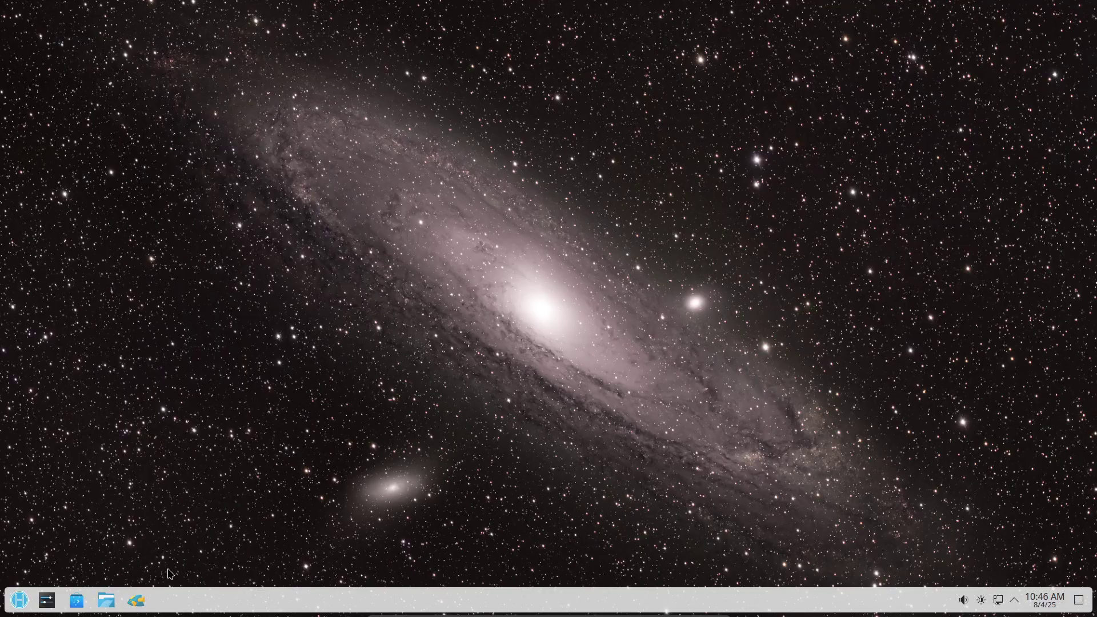
pyautogui.click(146, 590)
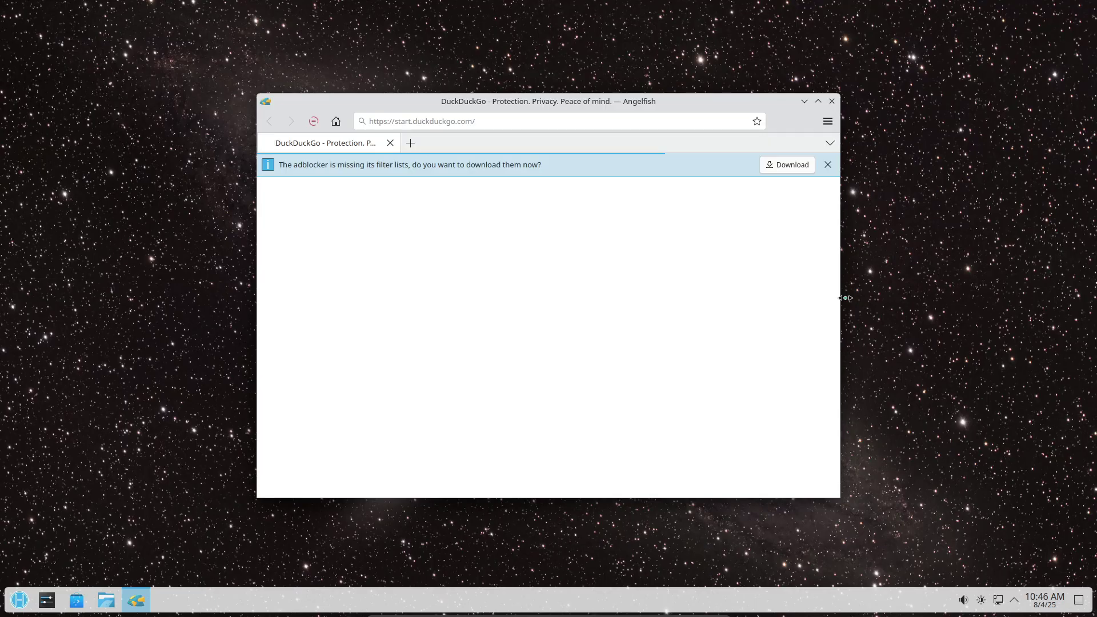
pyautogui.click(828, 164)
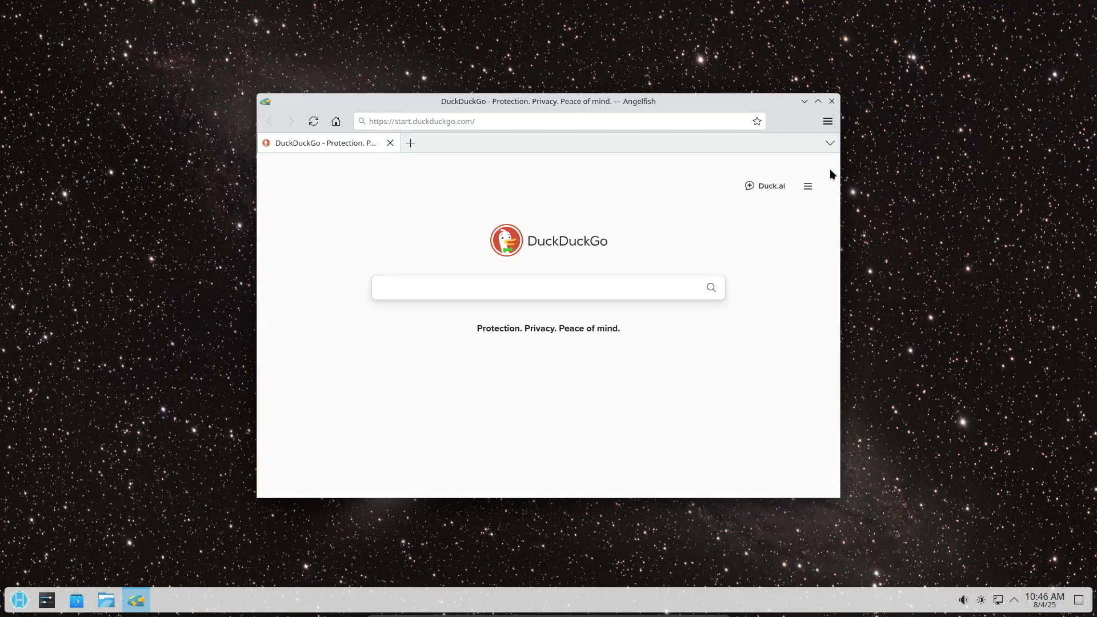
pyautogui.click(832, 102)
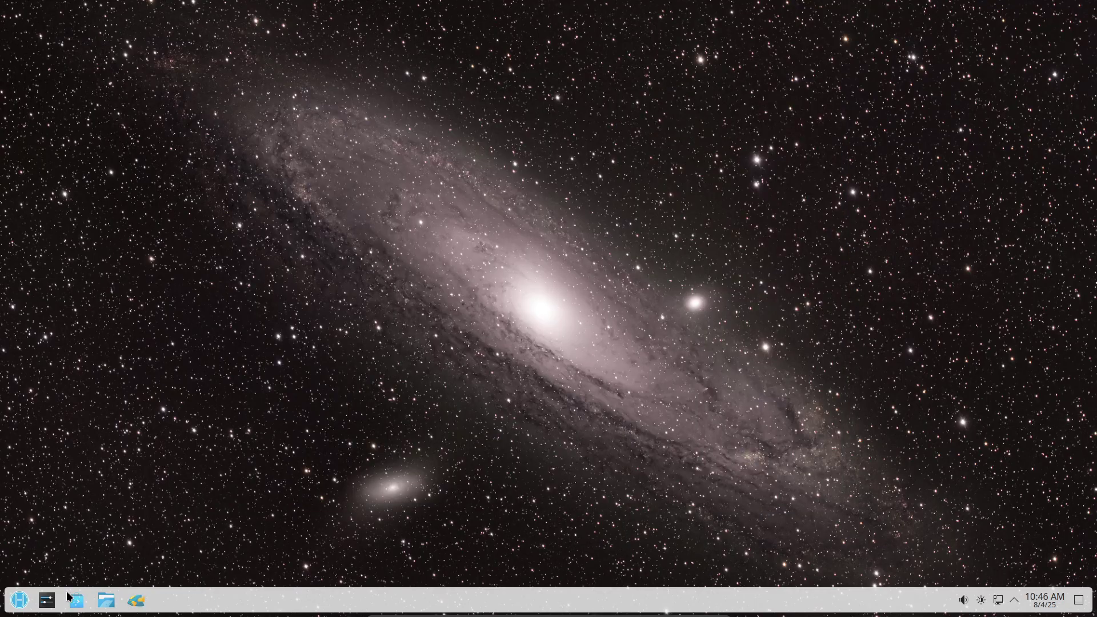
pyautogui.click(20, 600)
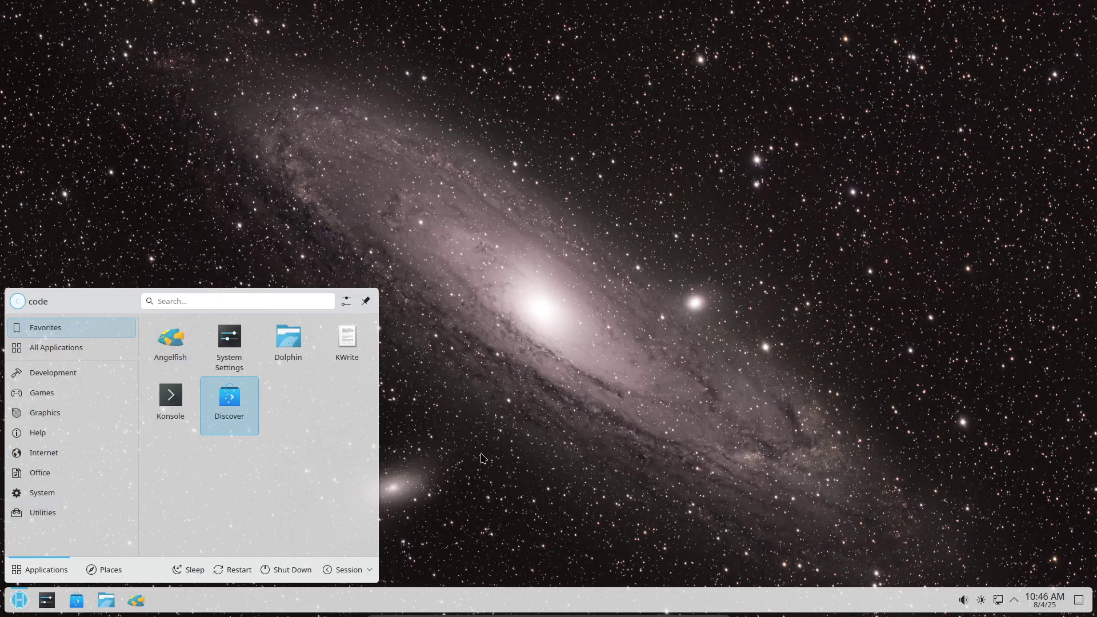
pyautogui.click(79, 355)
pyautogui.scroll(-10, 241, 457)
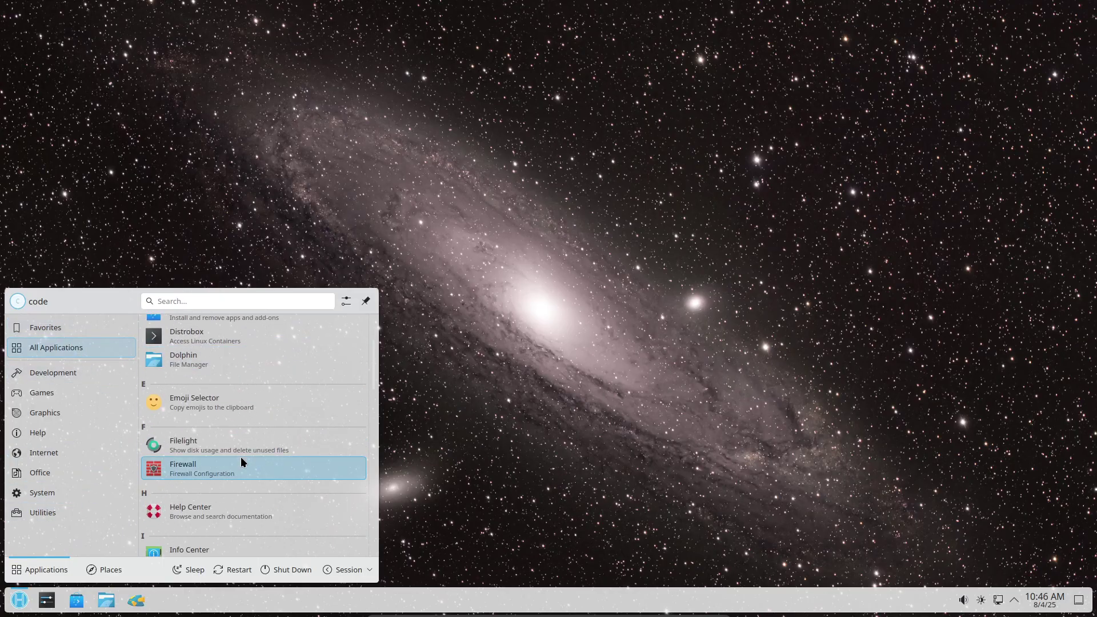
pyautogui.scroll(-5, 241, 461)
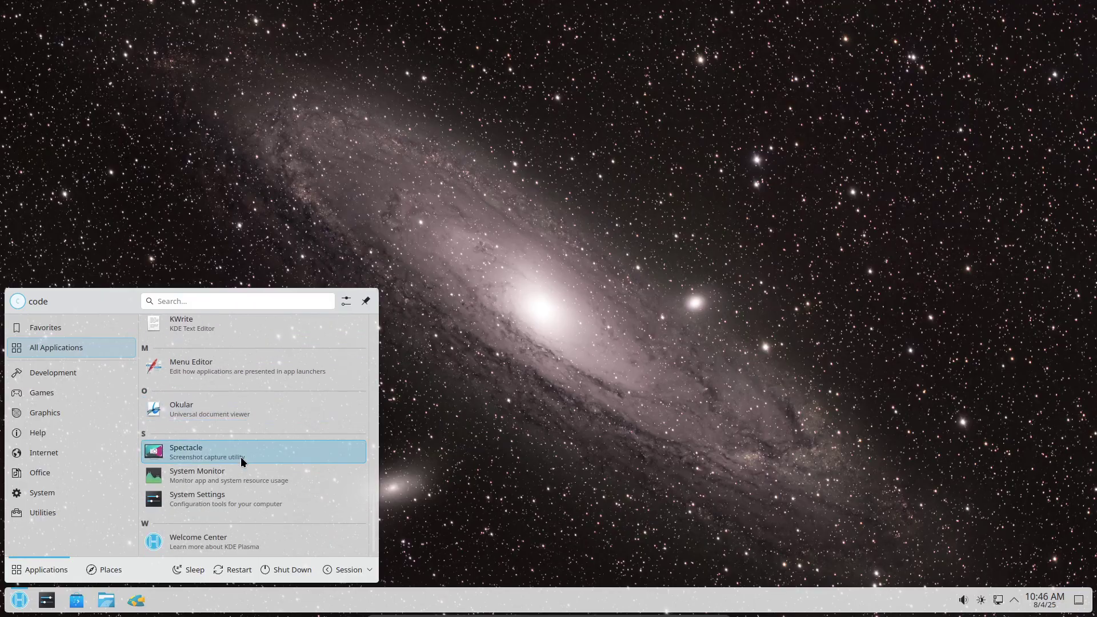
pyautogui.scroll(15, 241, 459)
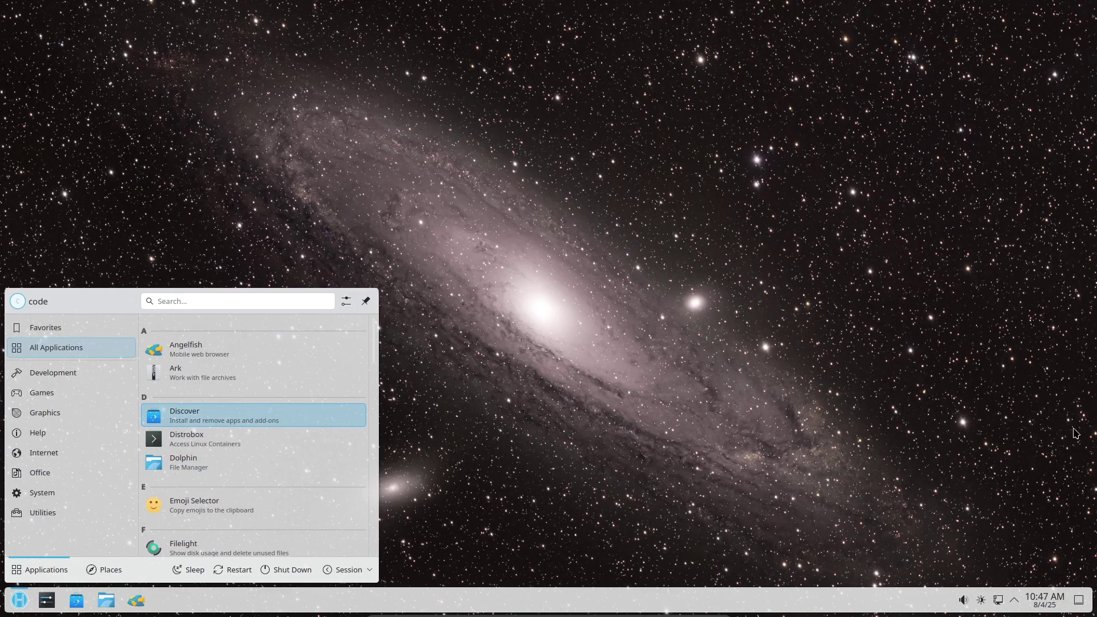
pyautogui.press('Escape')
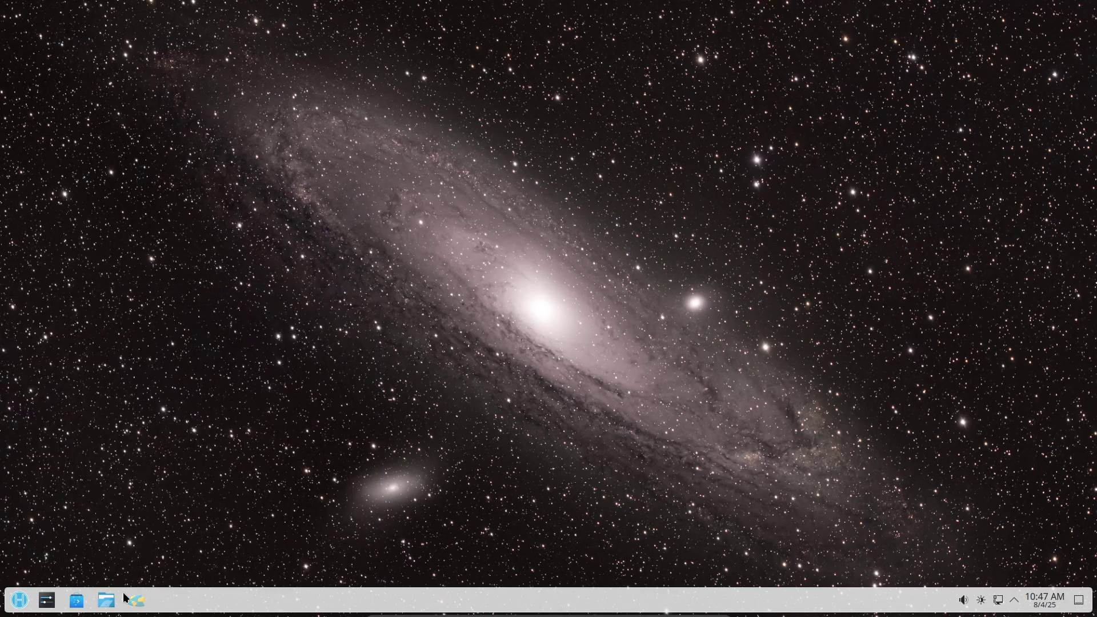
# Launch Discover and look through its Installed, Updates, Settings and About pages before returning Home
pyautogui.click(77, 600)
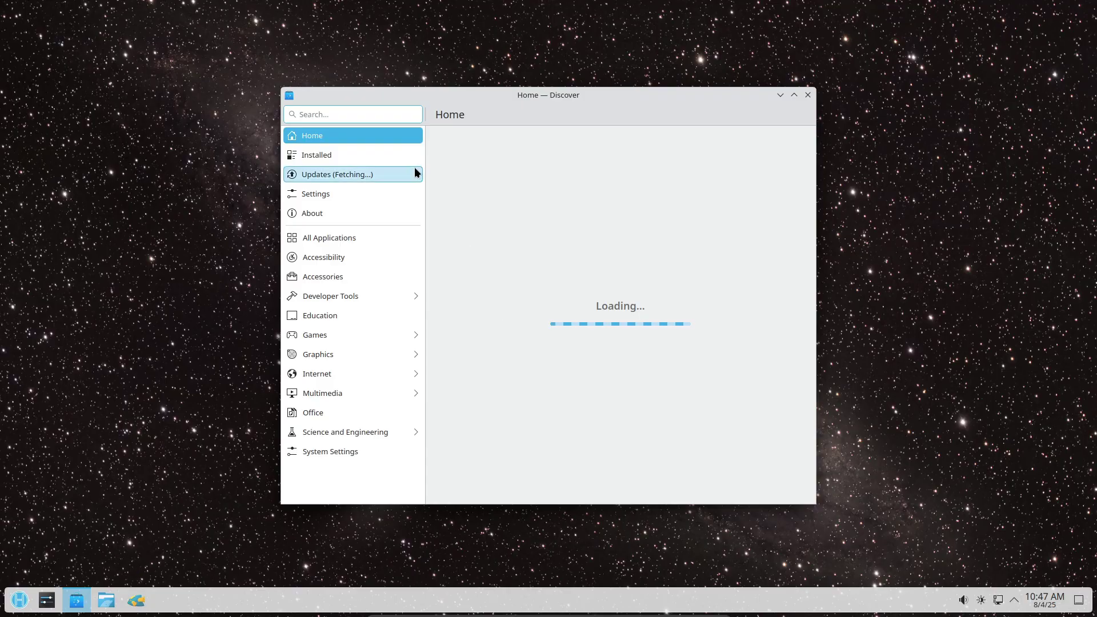
pyautogui.click(395, 160)
pyautogui.click(388, 173)
pyautogui.click(376, 194)
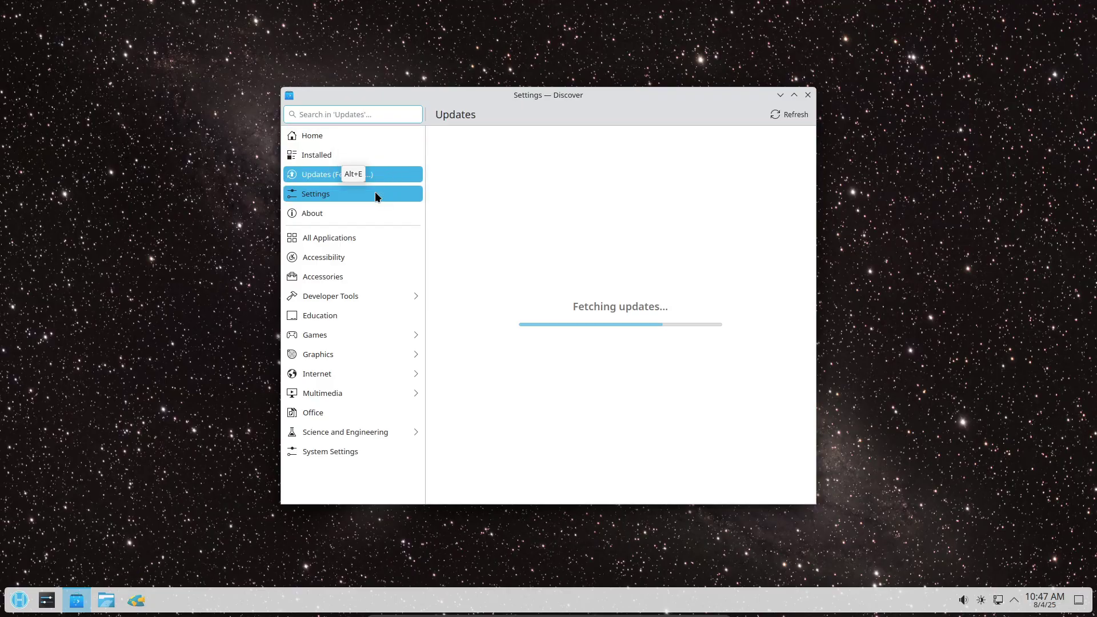
pyautogui.click(377, 211)
pyautogui.click(373, 156)
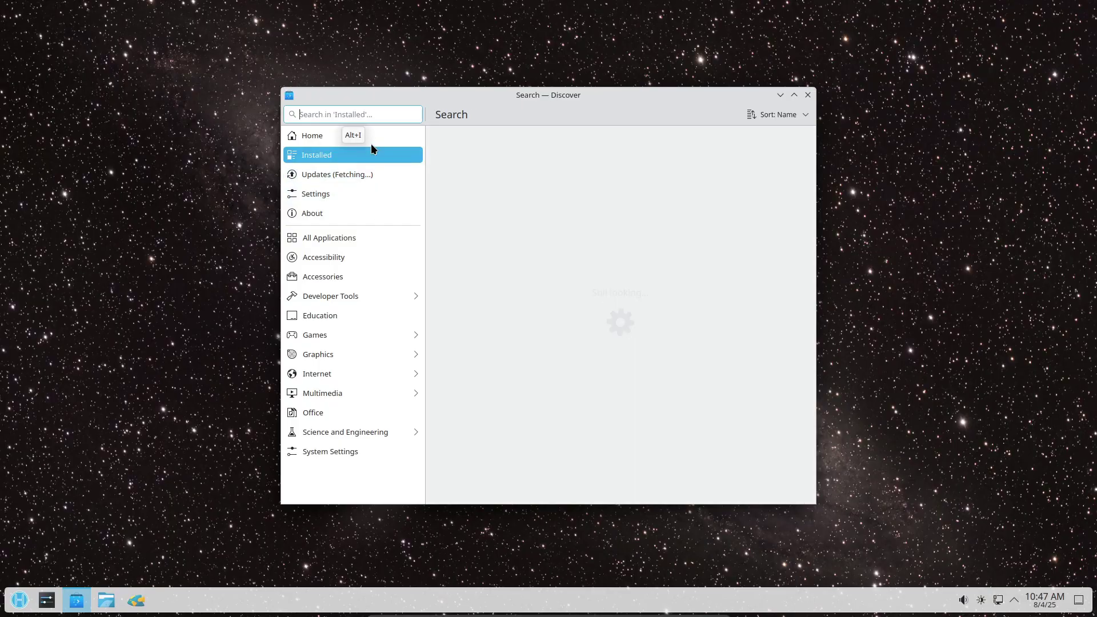
pyautogui.click(372, 140)
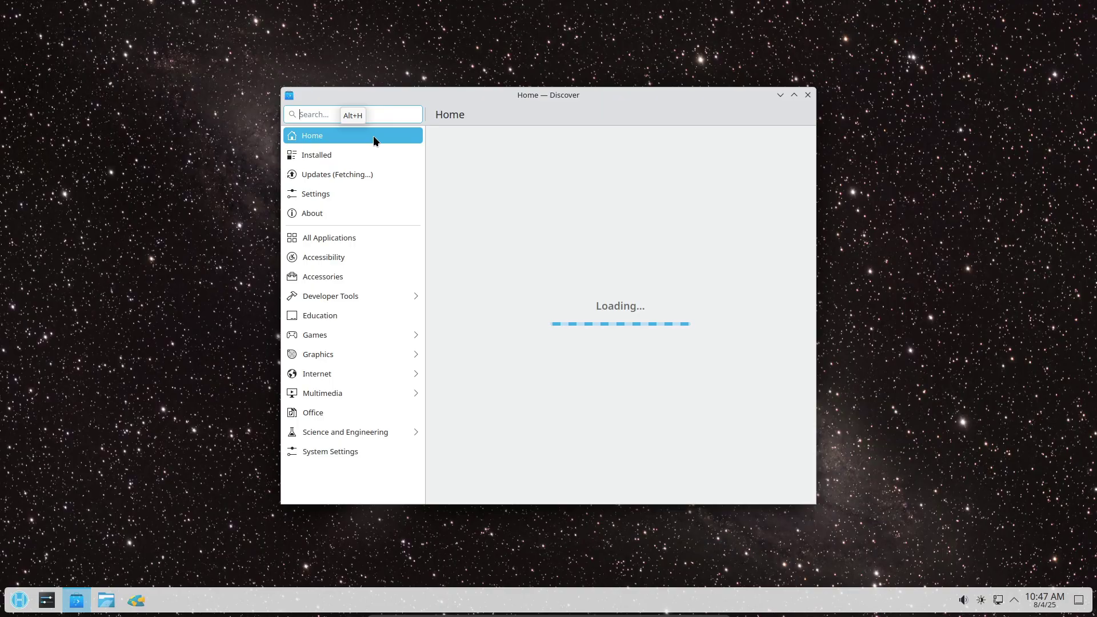
# Browse the Accessibility, Accessories and System Settings categories, close Discover, and open the desktop context menu
pyautogui.click(379, 257)
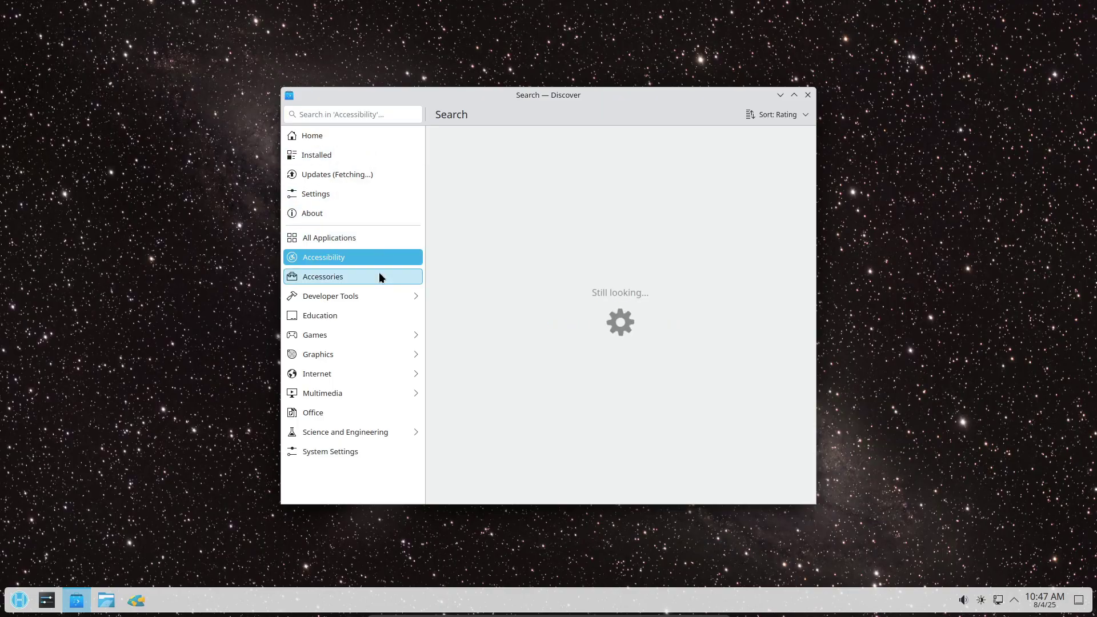
pyautogui.click(380, 276)
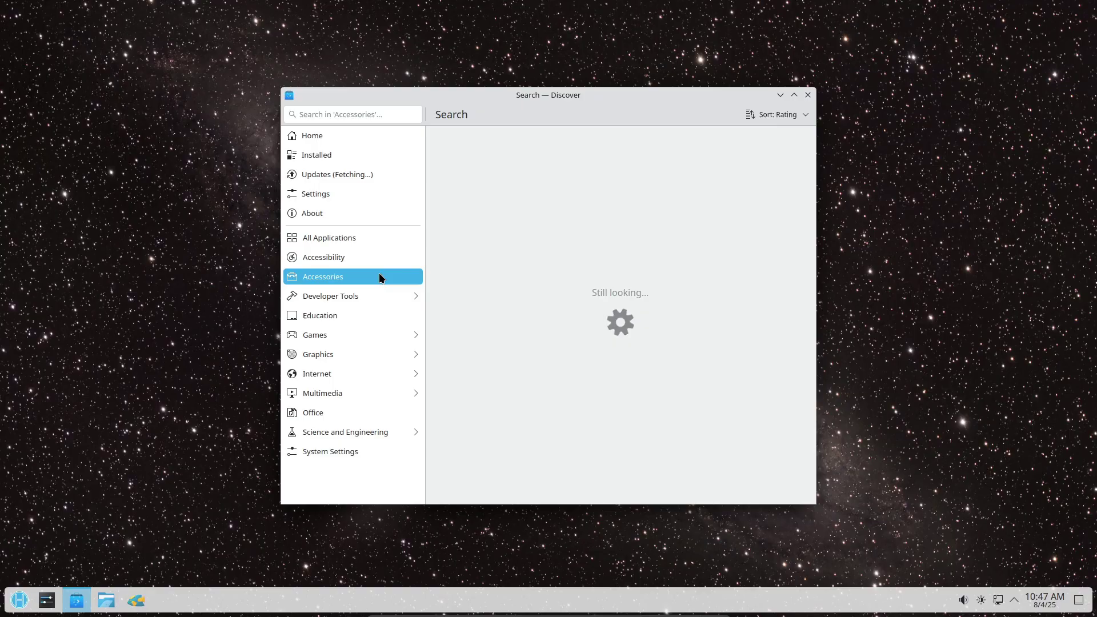
pyautogui.scroll(-3, 592, 161)
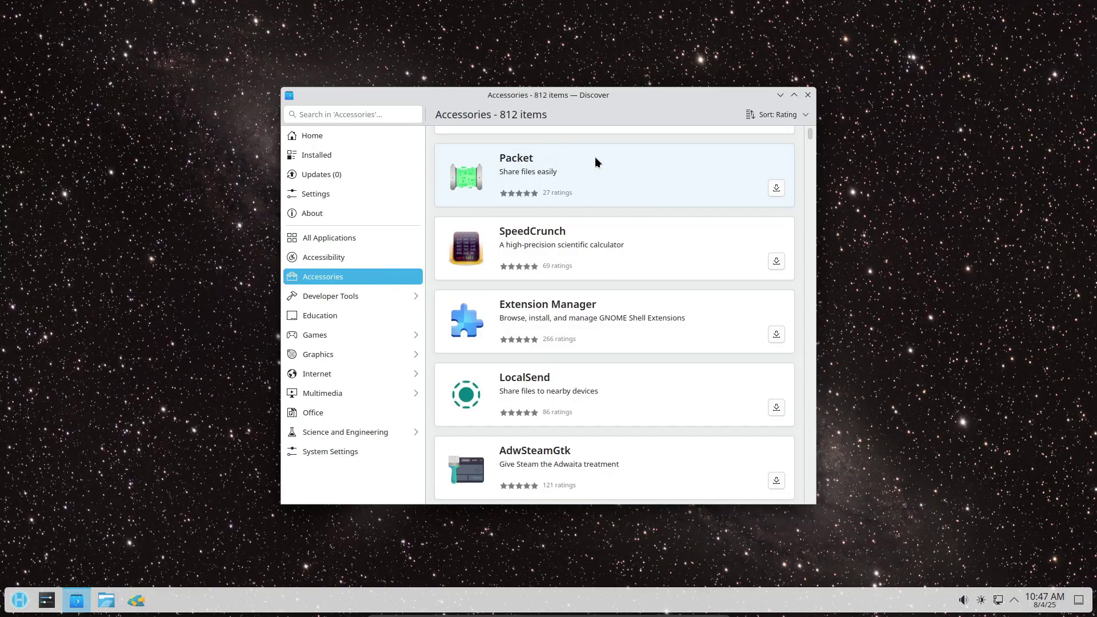
pyautogui.scroll(-7, 595, 157)
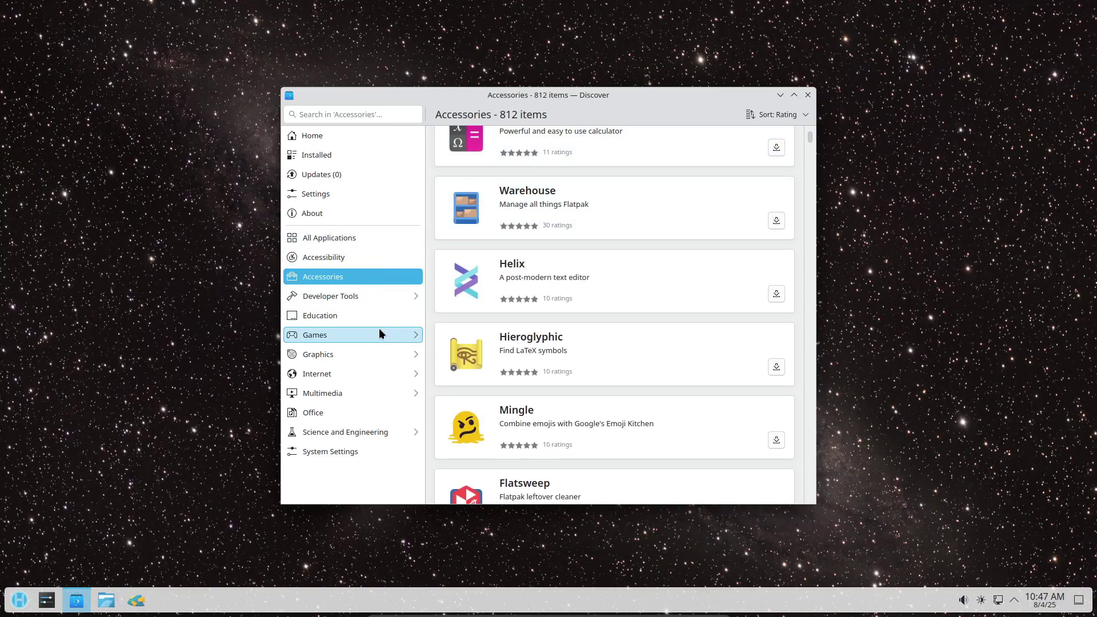
pyautogui.click(361, 450)
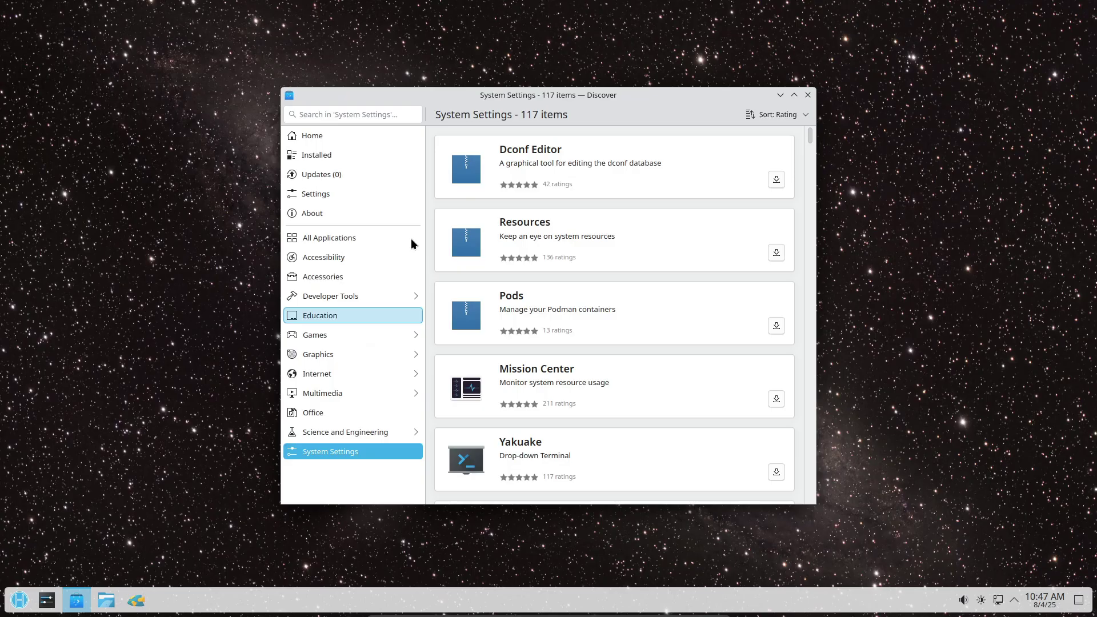
pyautogui.click(343, 133)
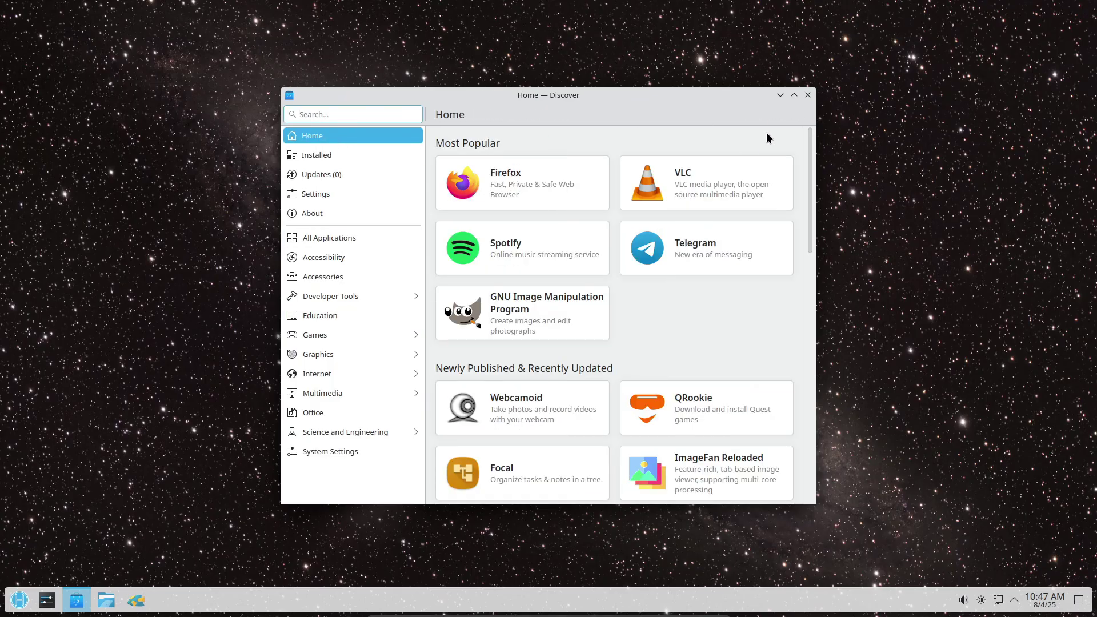
pyautogui.scroll(-6, 752, 159)
pyautogui.scroll(4, 753, 159)
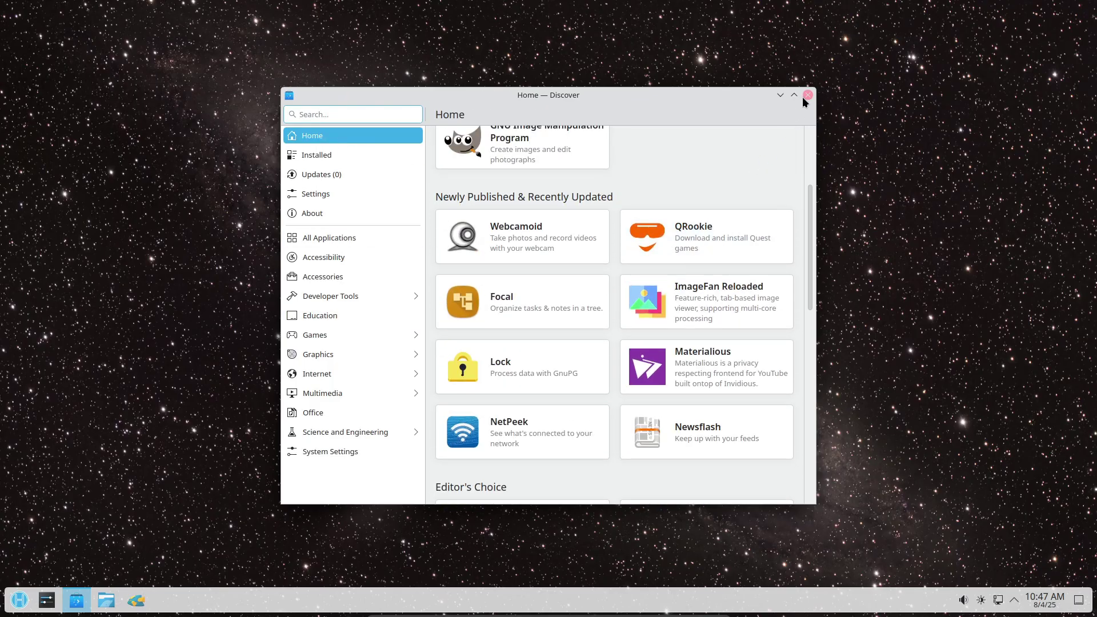
pyautogui.click(807, 95)
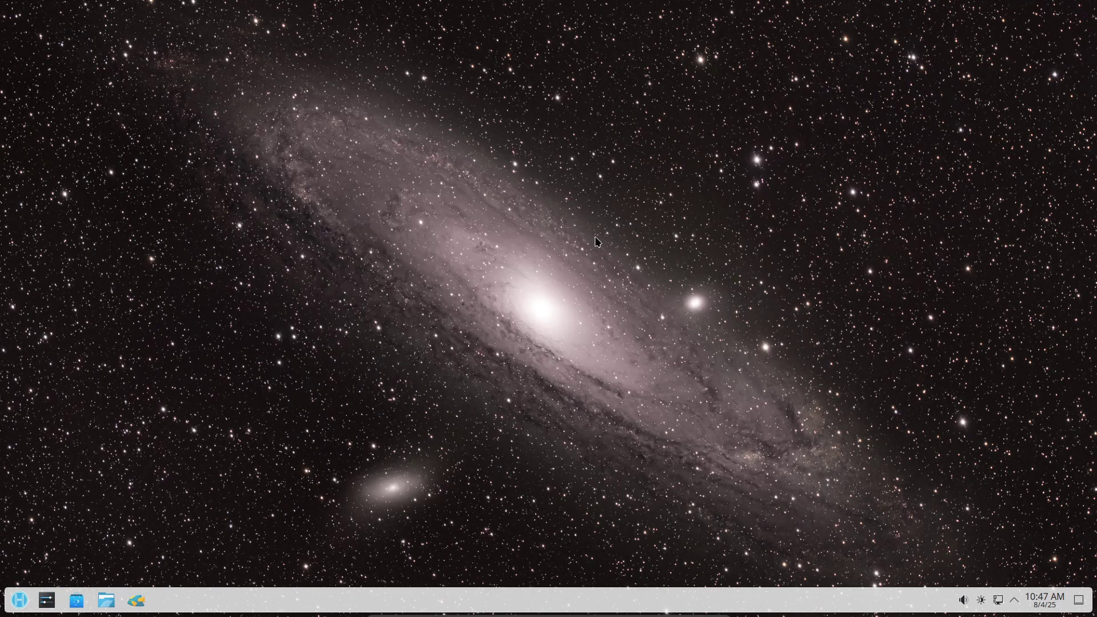
pyautogui.rightClick(431, 116)
# Open a Konsole terminal, peek at its main menu, then close the terminal window
pyautogui.click(523, 183)
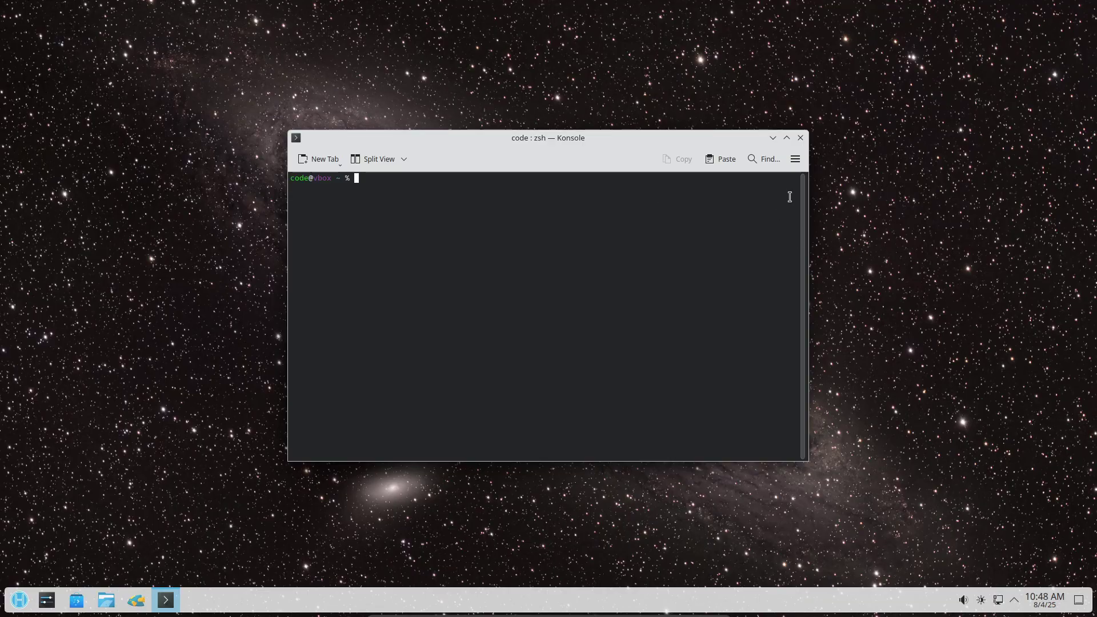
pyautogui.click(795, 159)
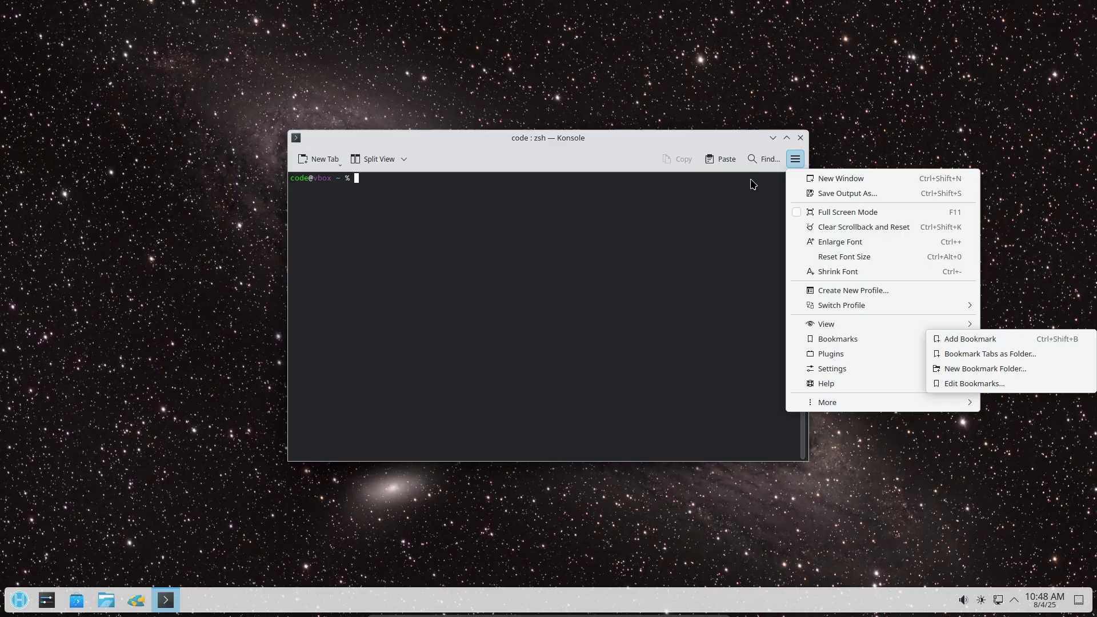
pyautogui.click(794, 140)
pyautogui.click(801, 138)
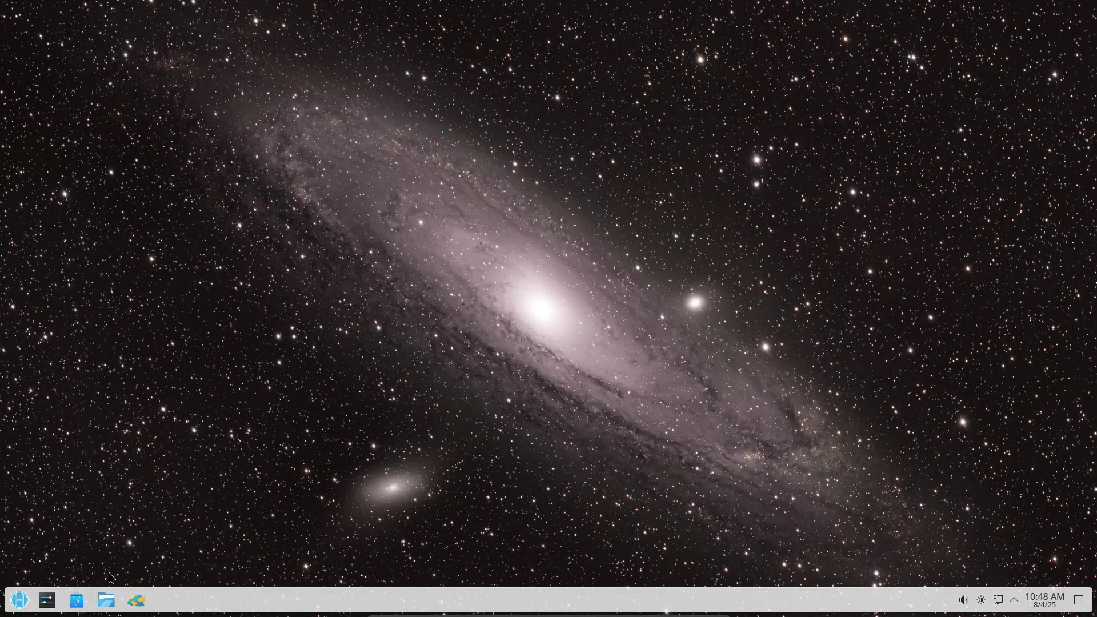
# Browse the Games, Graphics and System app categories in the launcher, then dismiss it
pyautogui.click(19, 600)
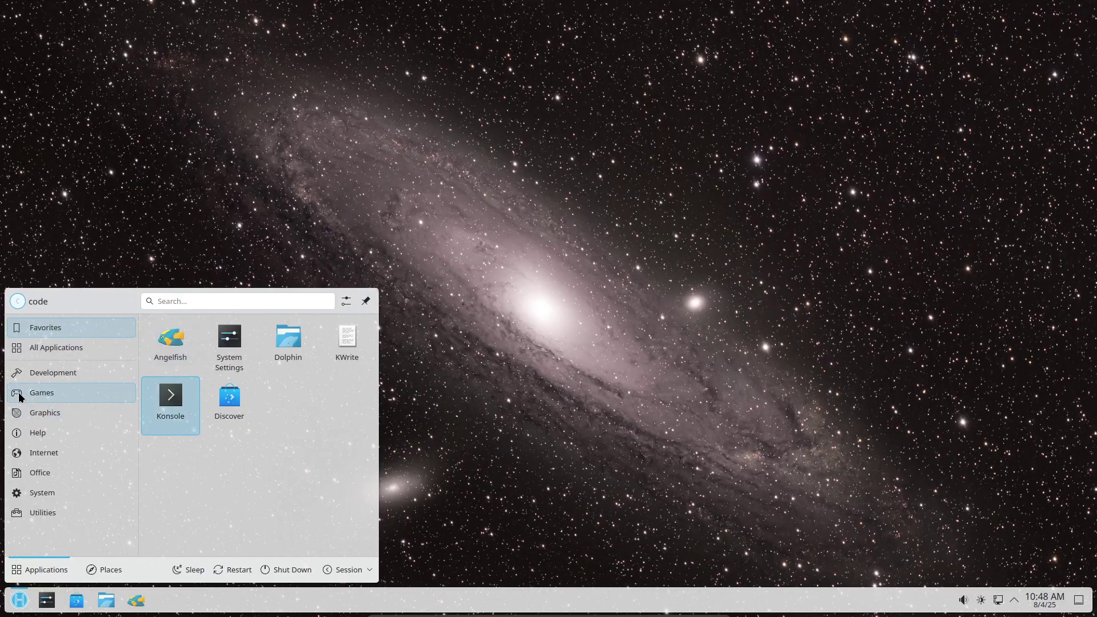
pyautogui.moveTo(27, 393)
pyautogui.moveTo(47, 415)
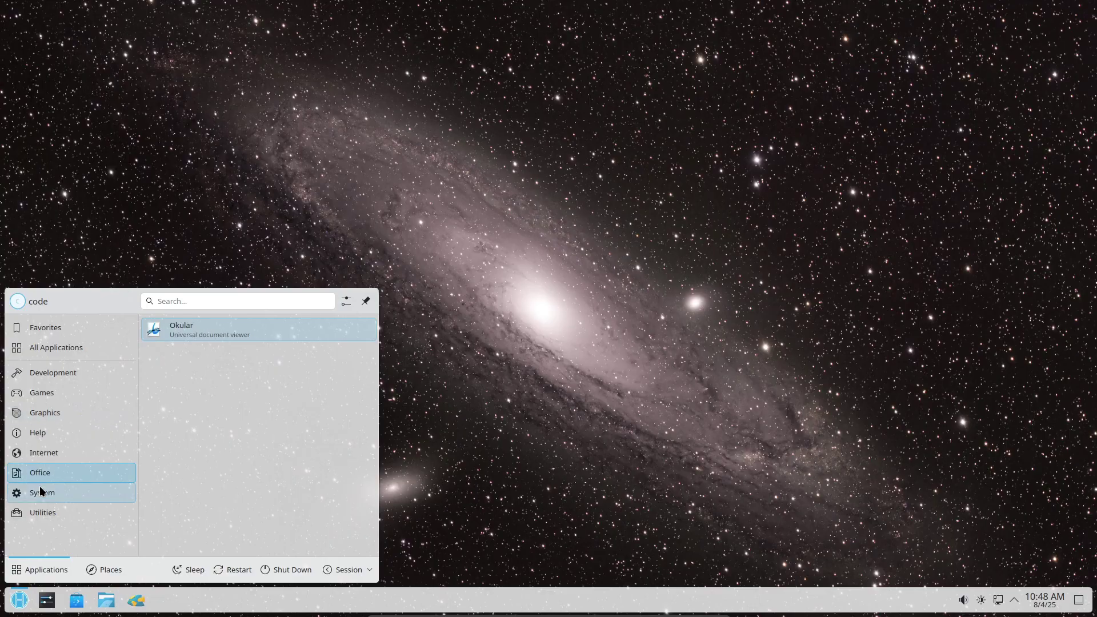
pyautogui.moveTo(41, 491)
pyautogui.scroll(-1, 292, 404)
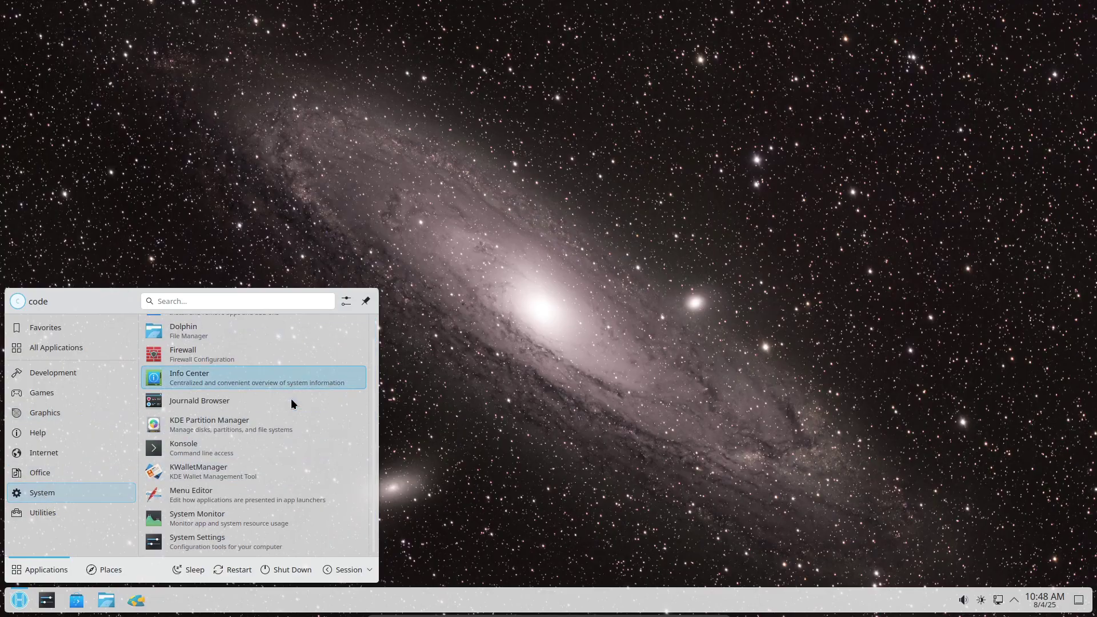
pyautogui.click(460, 487)
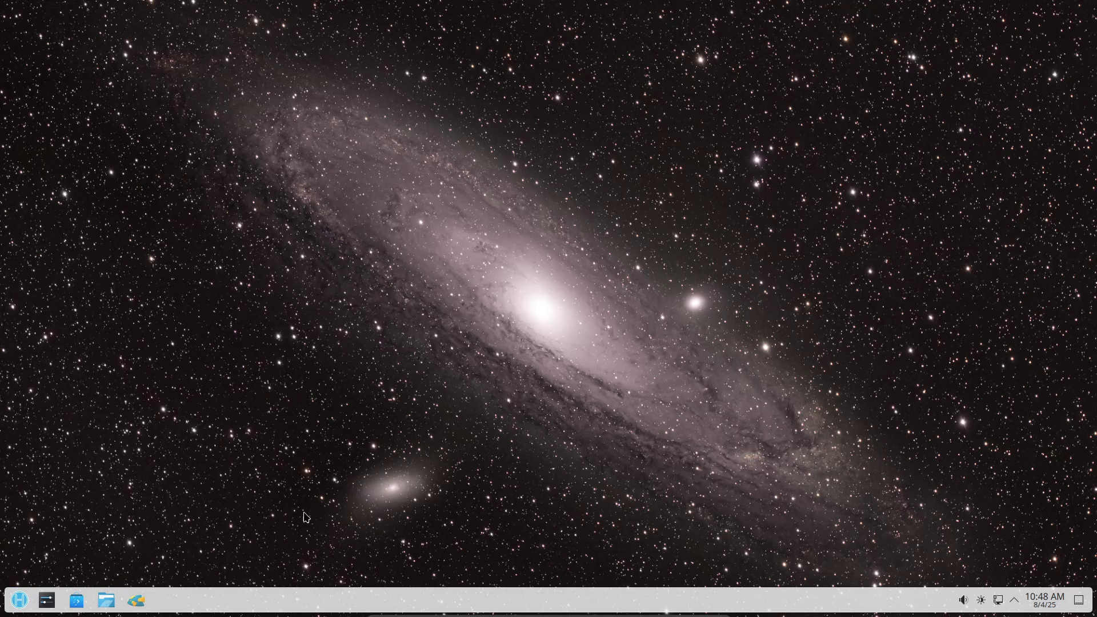
# Launch Distrobox from the launcher's Utilities category
pyautogui.click(19, 599)
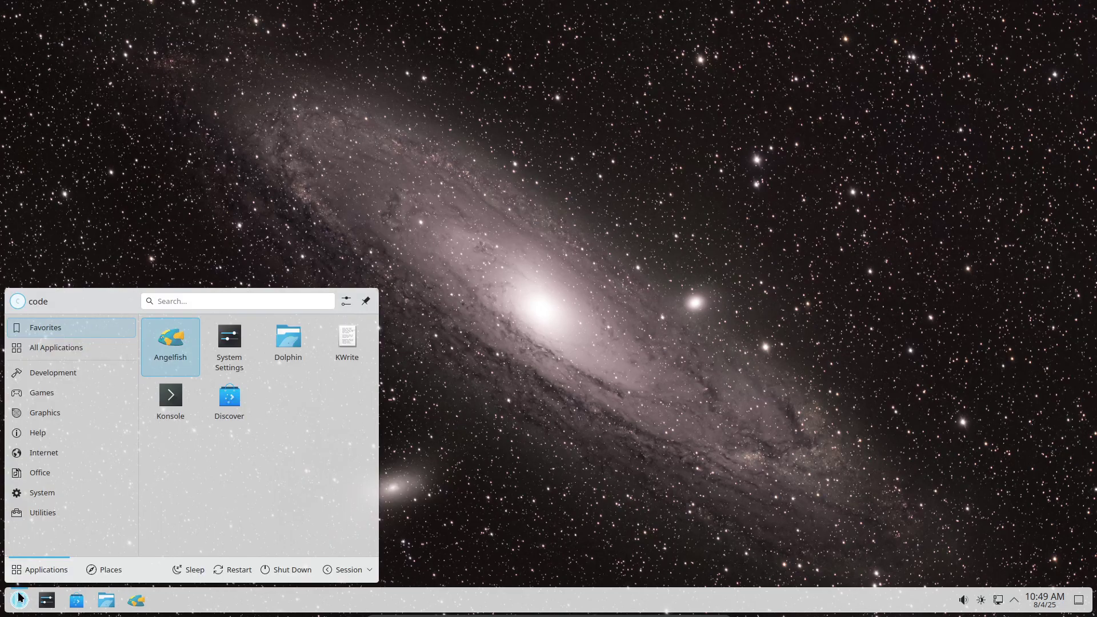
pyautogui.click(24, 516)
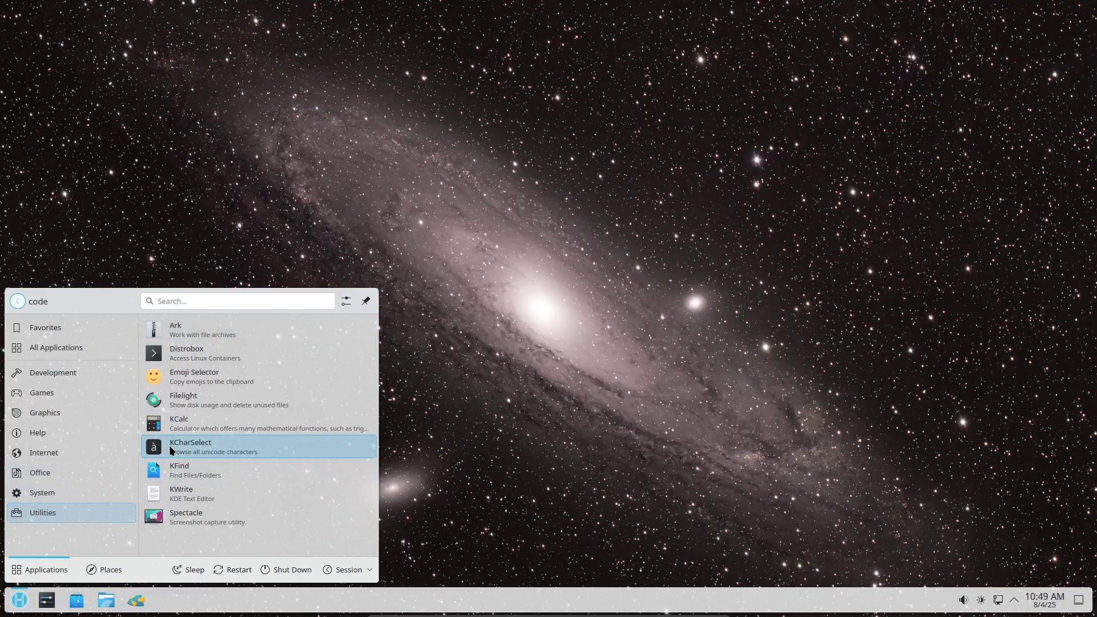
pyautogui.click(208, 355)
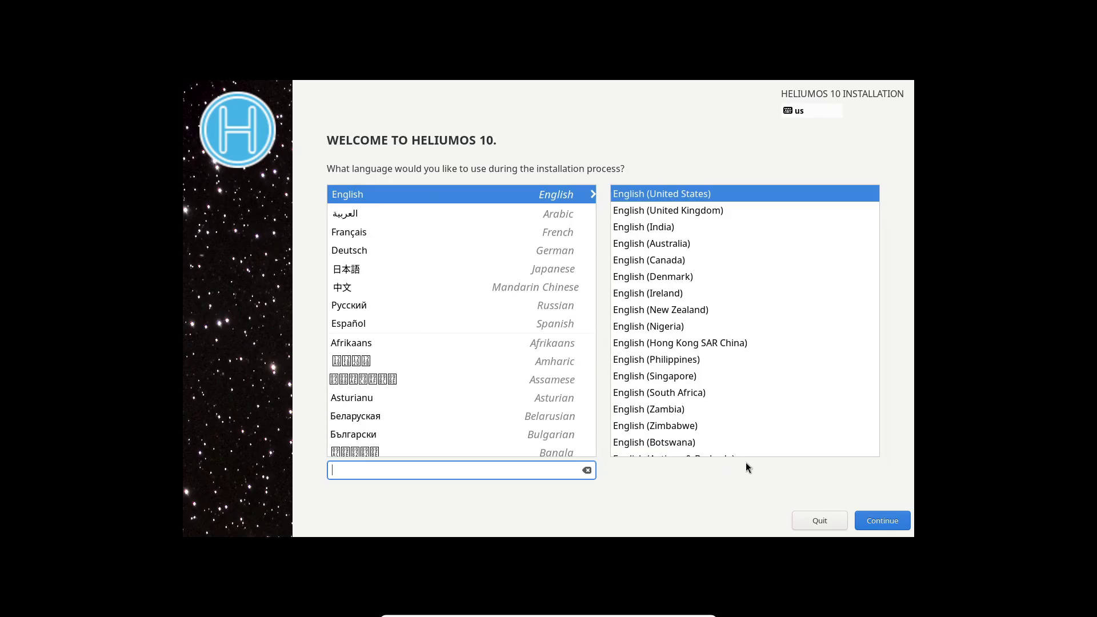
# Keep English (United States), accept automatic partitioning, and confirm the English (US) keyboard layout
pyautogui.click(873, 517)
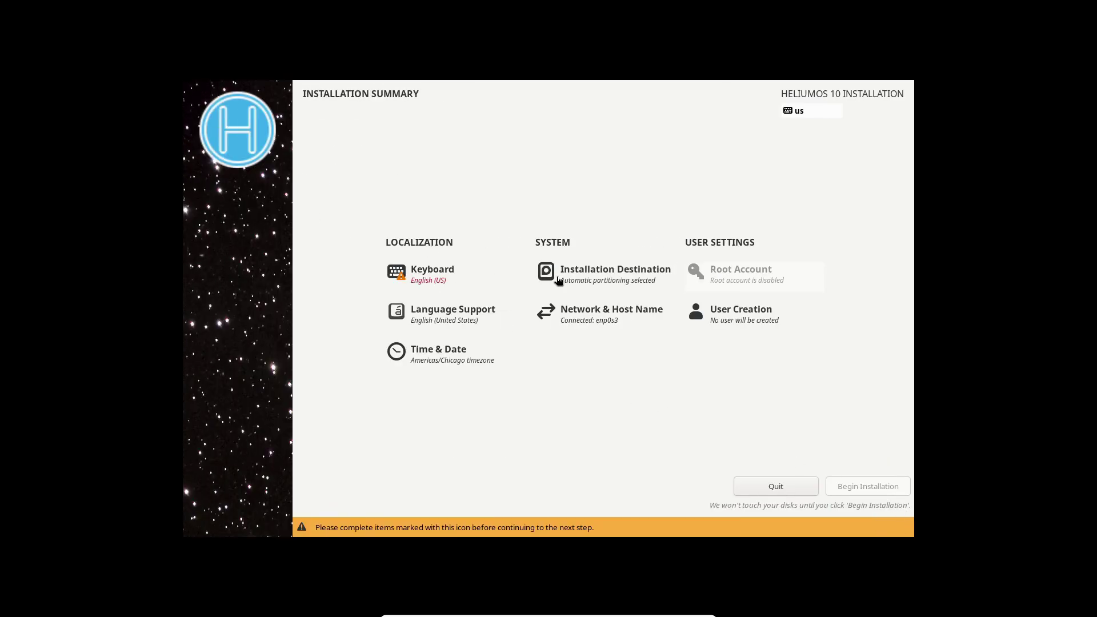
pyautogui.click(565, 279)
pyautogui.click(201, 117)
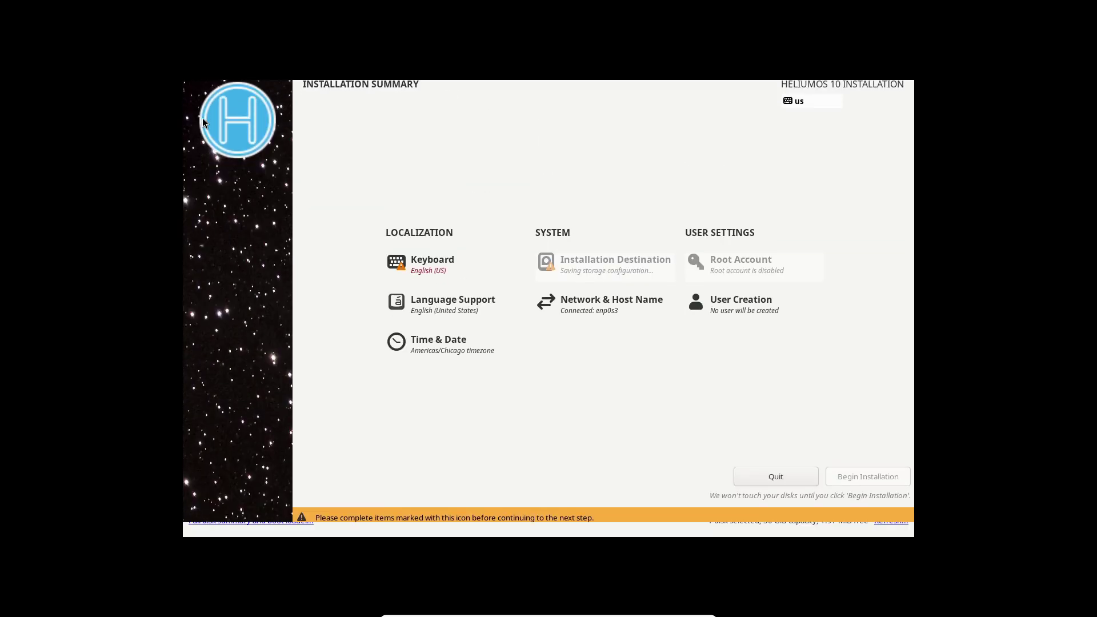
pyautogui.click(435, 269)
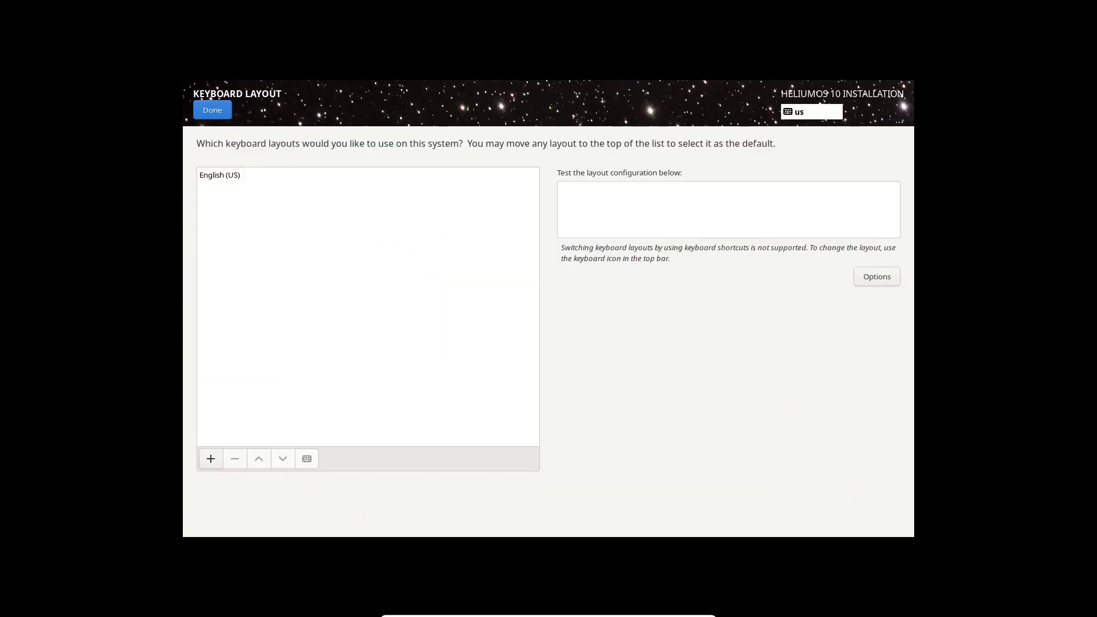
pyautogui.click(265, 174)
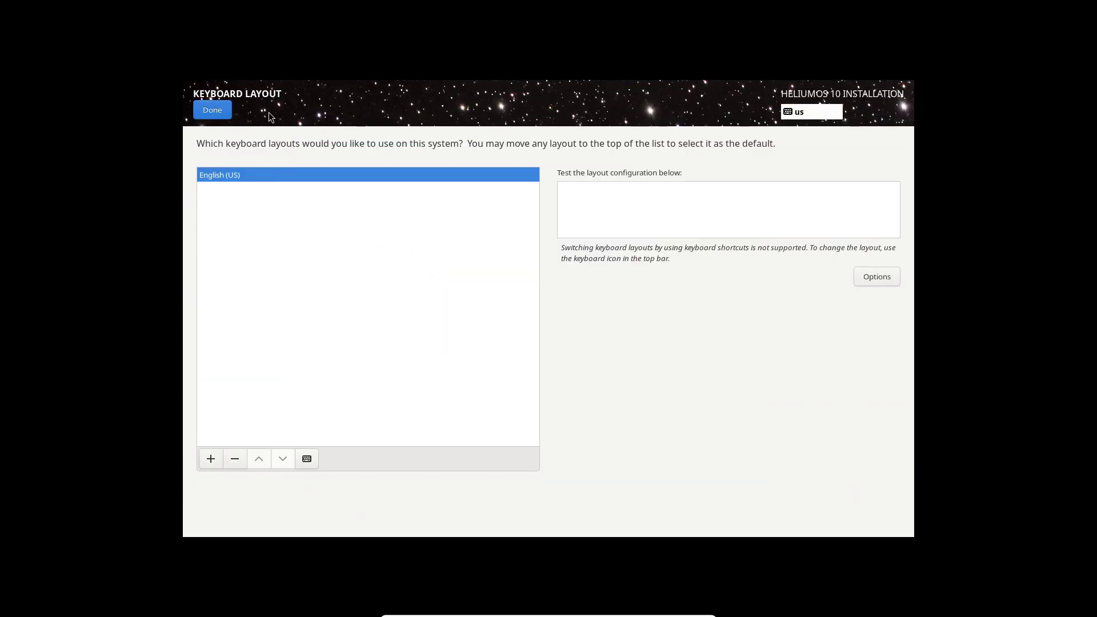
pyautogui.click(222, 111)
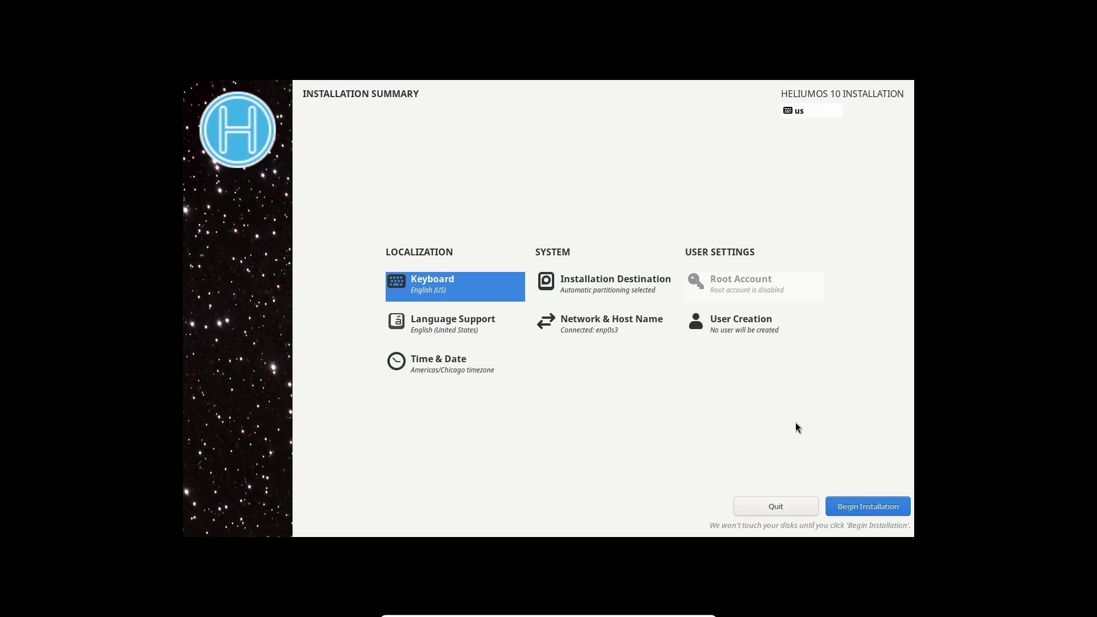
# Create a user account with a name and password, accepting the short-password warning
pyautogui.click(710, 322)
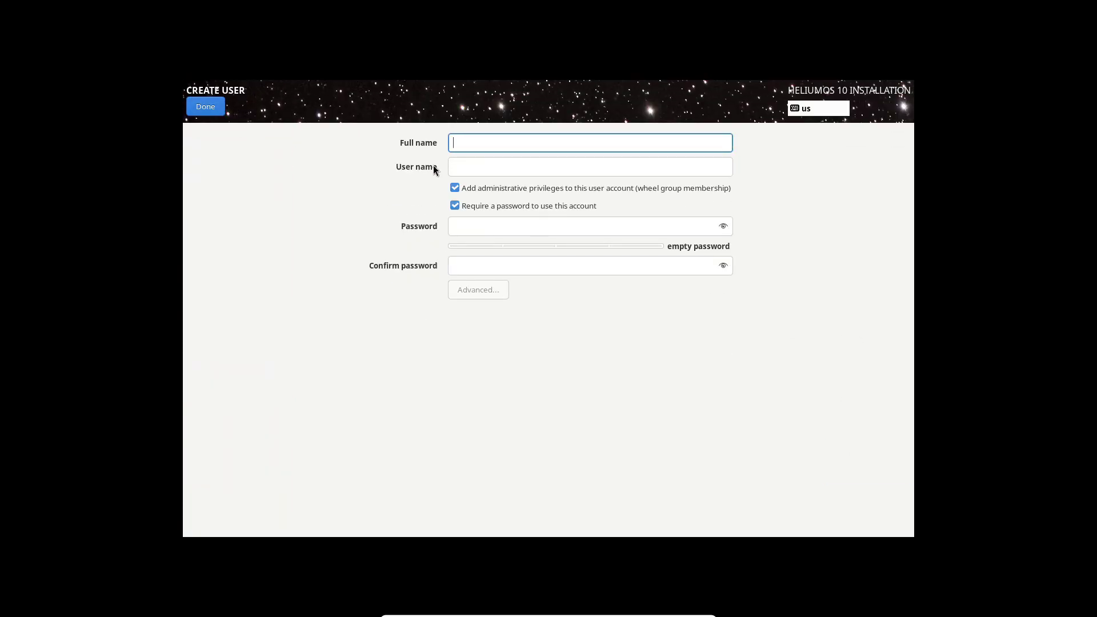
pyautogui.write('cod')
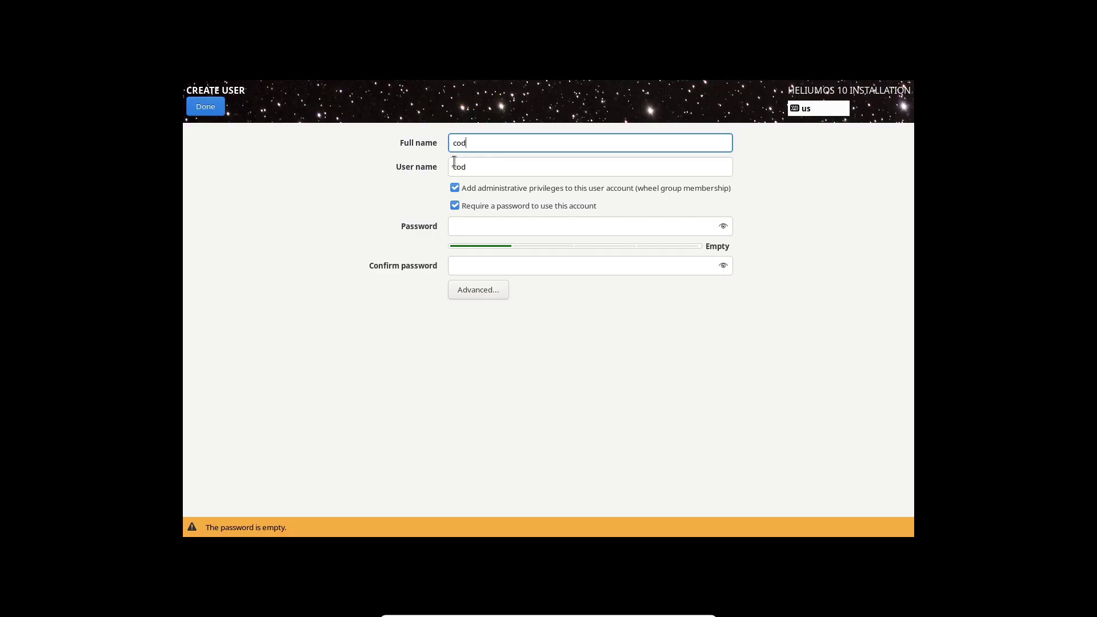
pyautogui.press('Tab')
pyautogui.press('Tab')
pyautogui.press('Tab')
pyautogui.press('Tab')
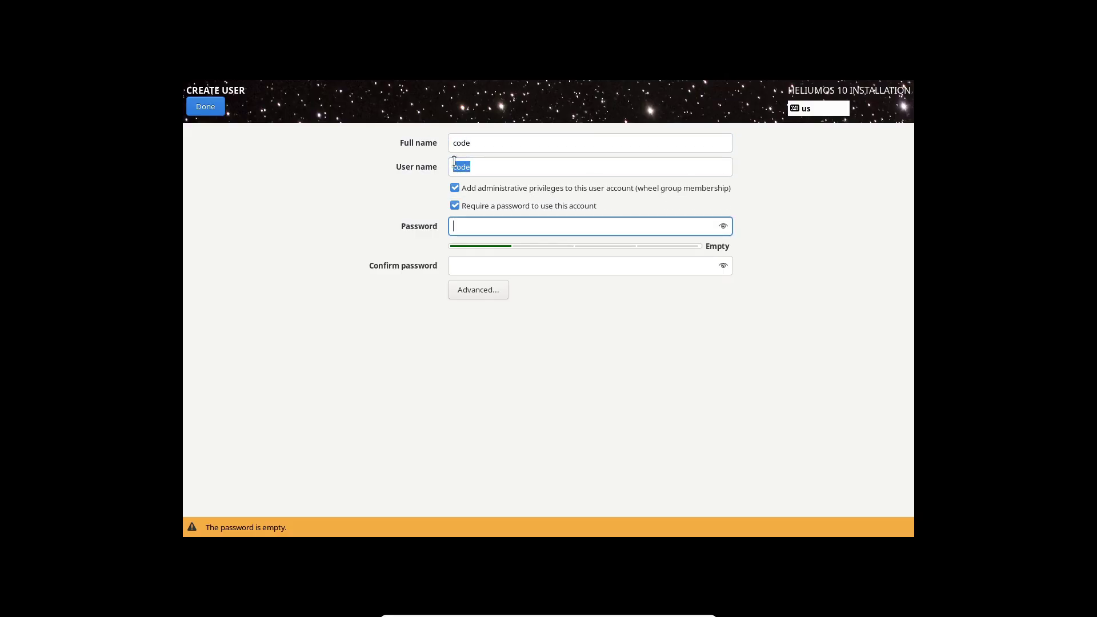
pyautogui.write('••••')
pyautogui.press('Tab')
pyautogui.write('•')
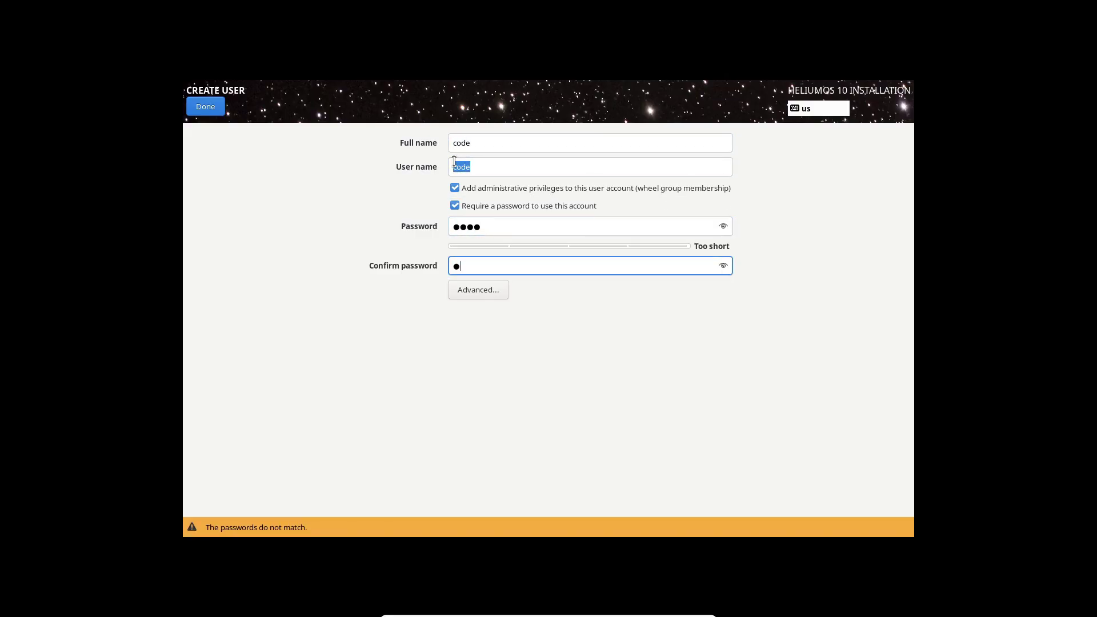
pyautogui.write('•••')
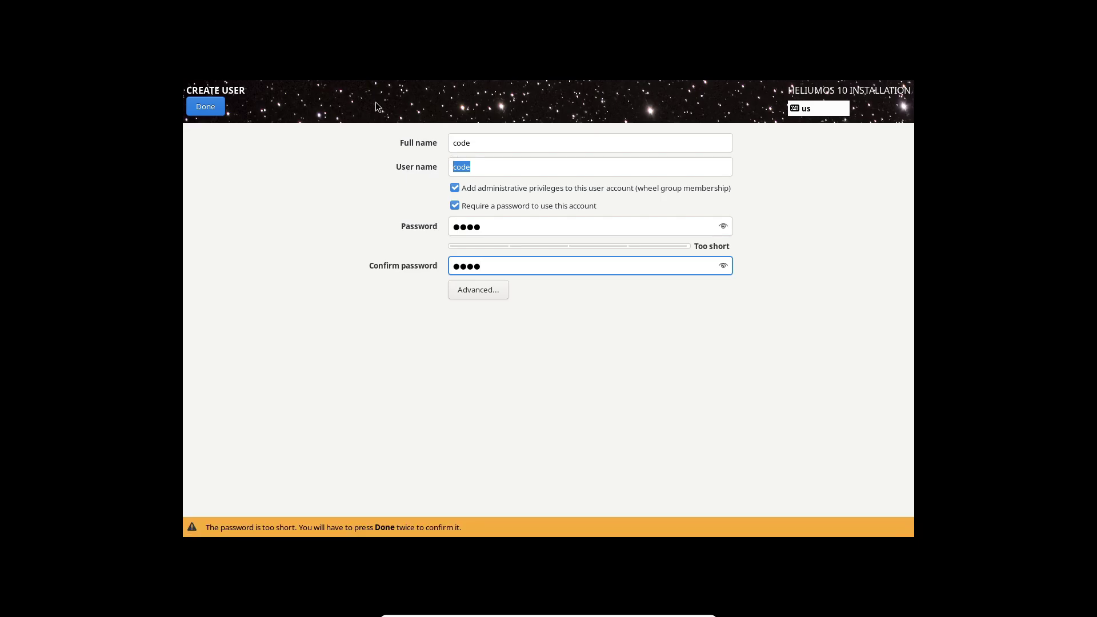
pyautogui.click(205, 109)
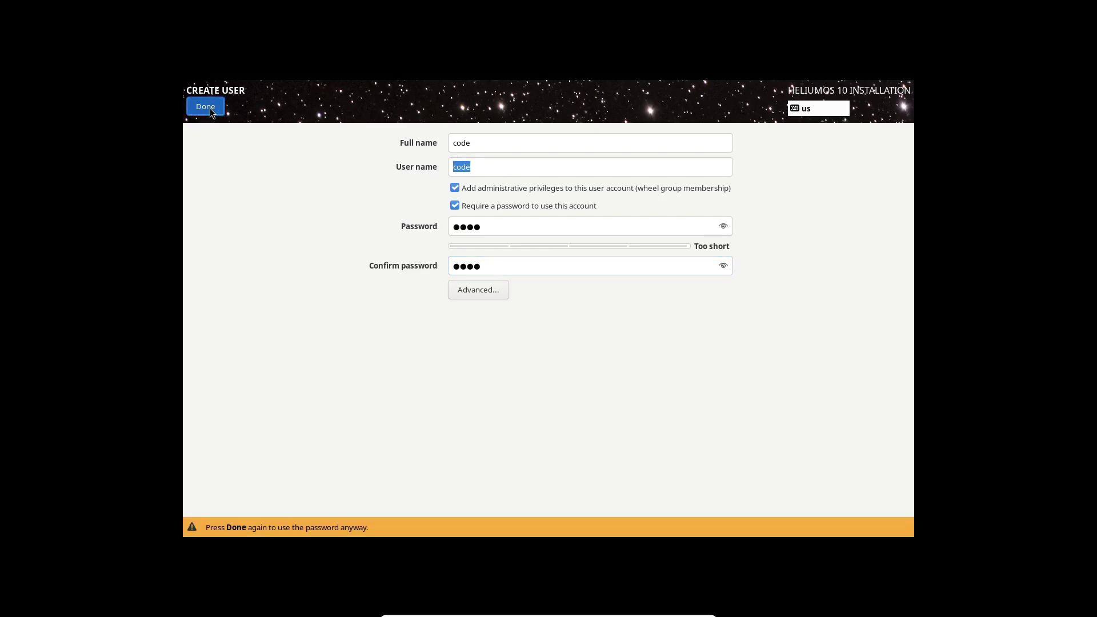
pyautogui.click(210, 108)
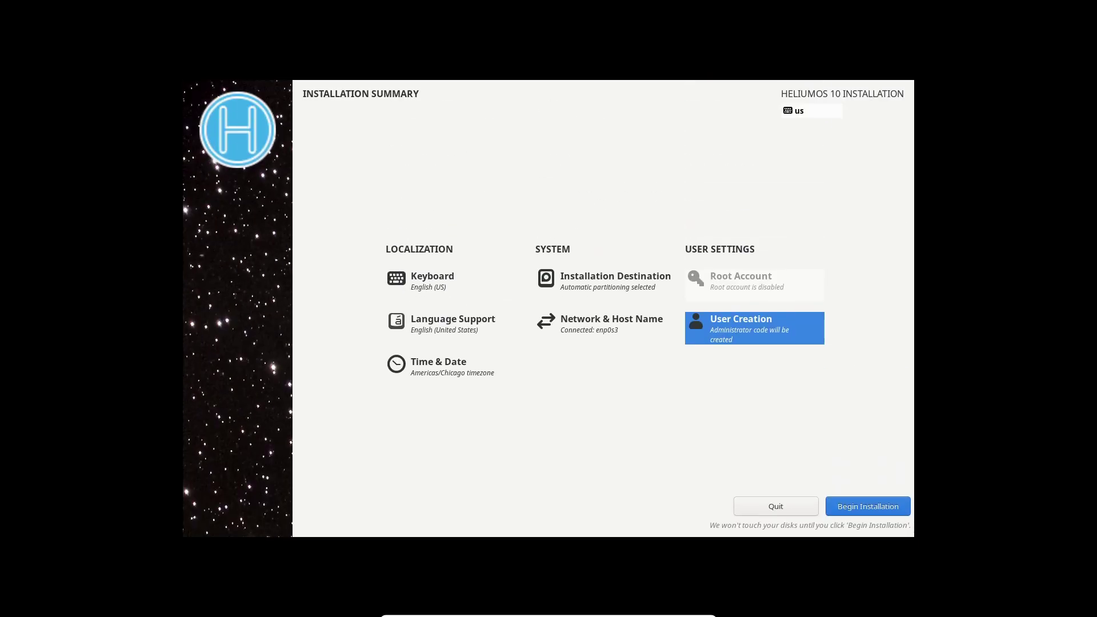
# Start the HeliumOS 10 installation, then search DuckDuckGo for 'heliumOS' in Angelfish
pyautogui.click(882, 509)
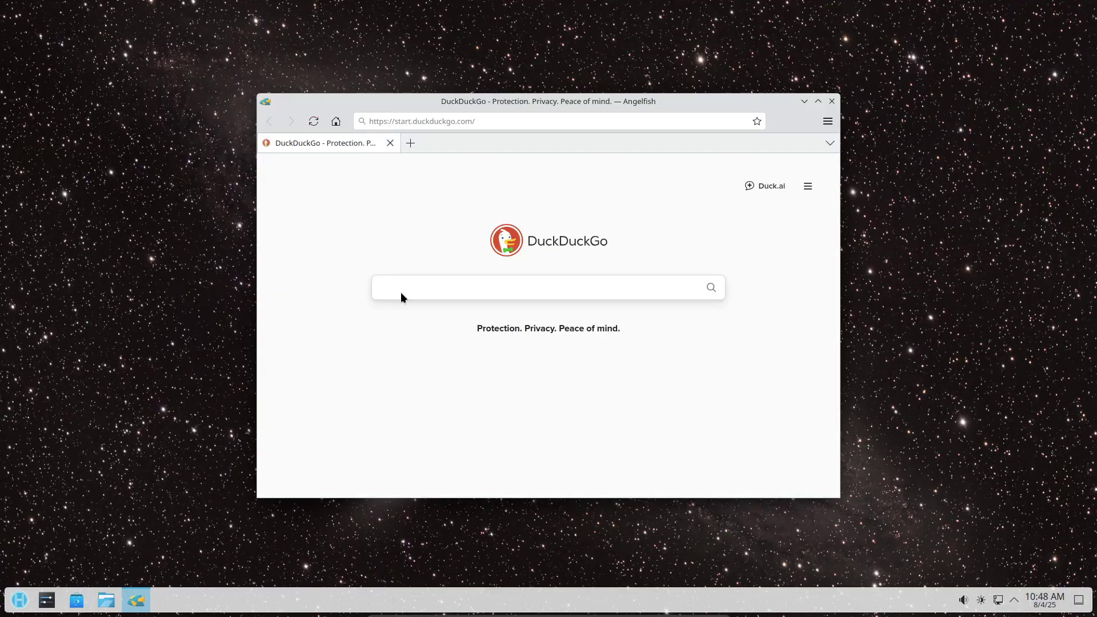
pyautogui.click(401, 295)
pyautogui.write('heli')
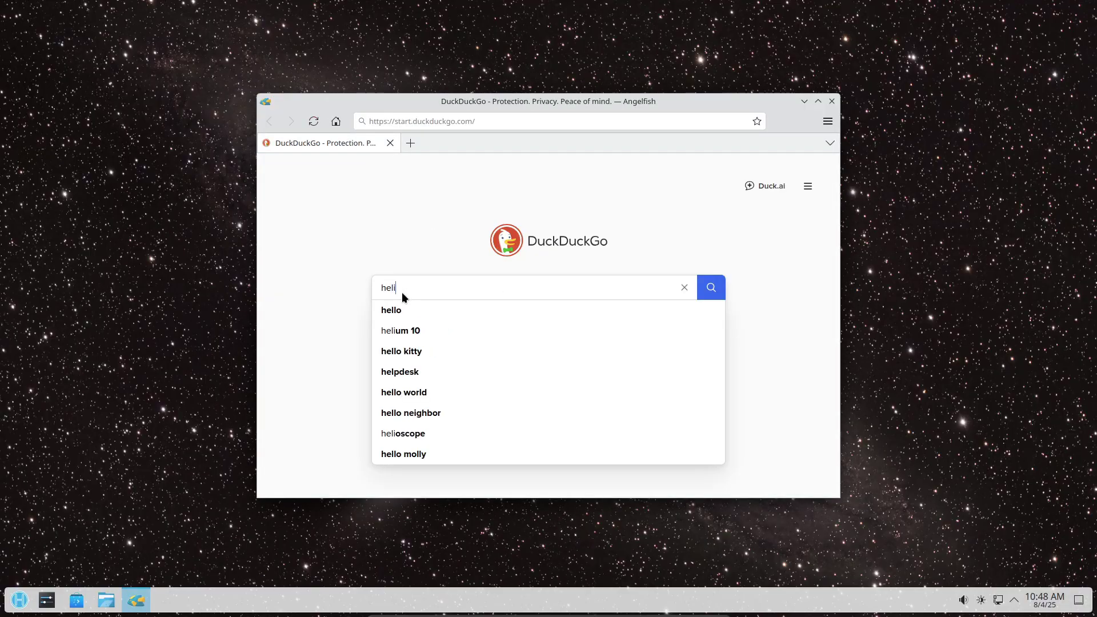
pyautogui.write('umOS')
pyautogui.press('Return')
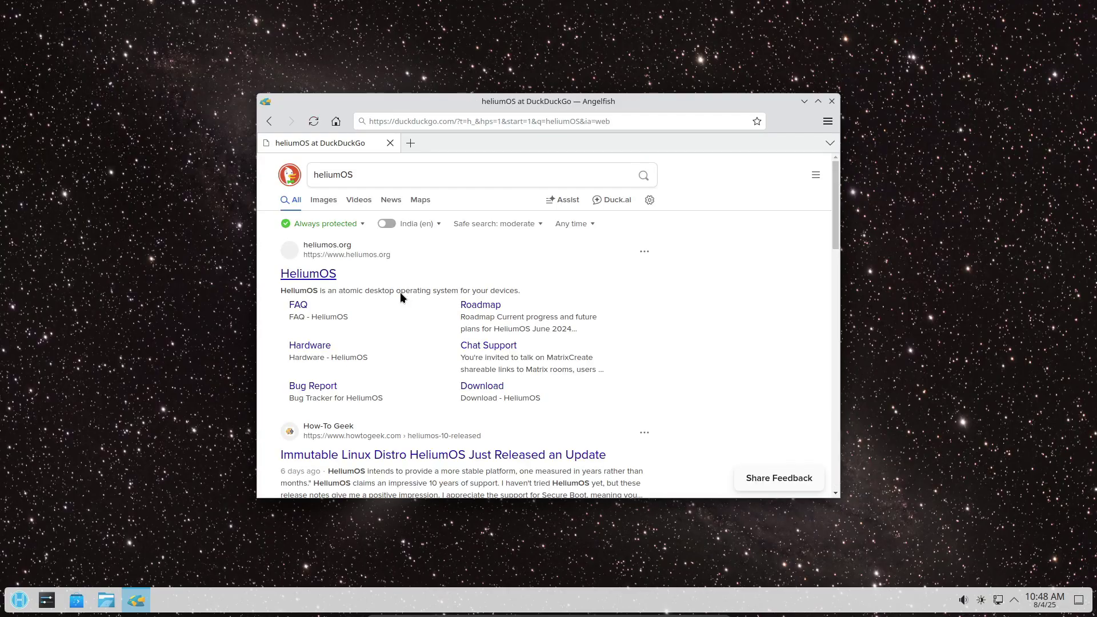
# Open the heliumos.org result, maximize the browser, and scroll down to the footer links
pyautogui.click(320, 276)
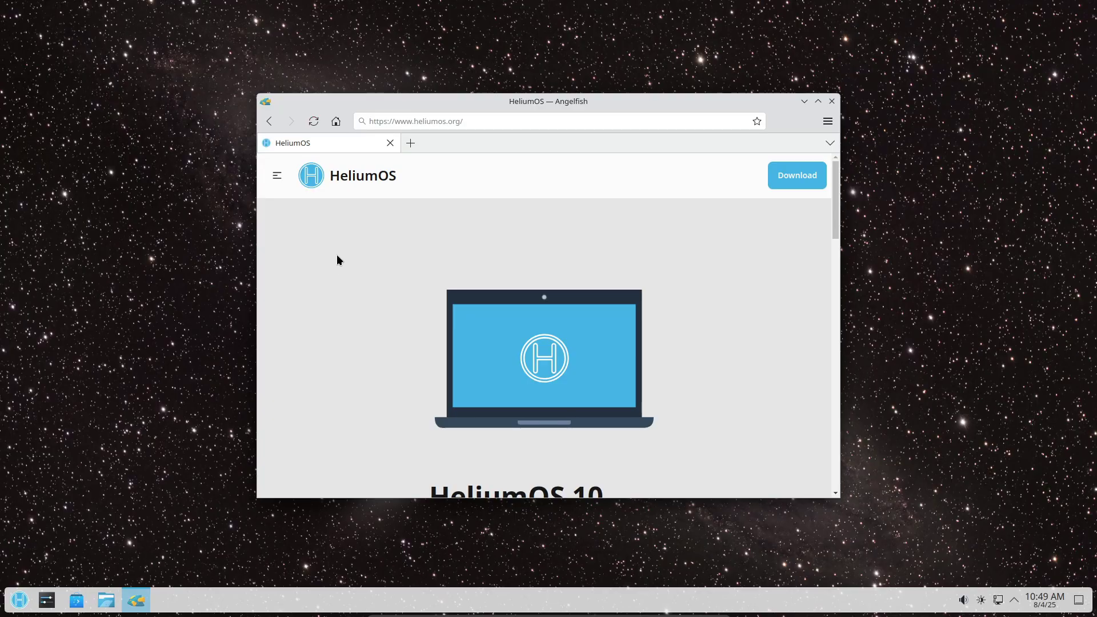
pyautogui.scroll(-5, 337, 257)
pyautogui.scroll(-5, 339, 256)
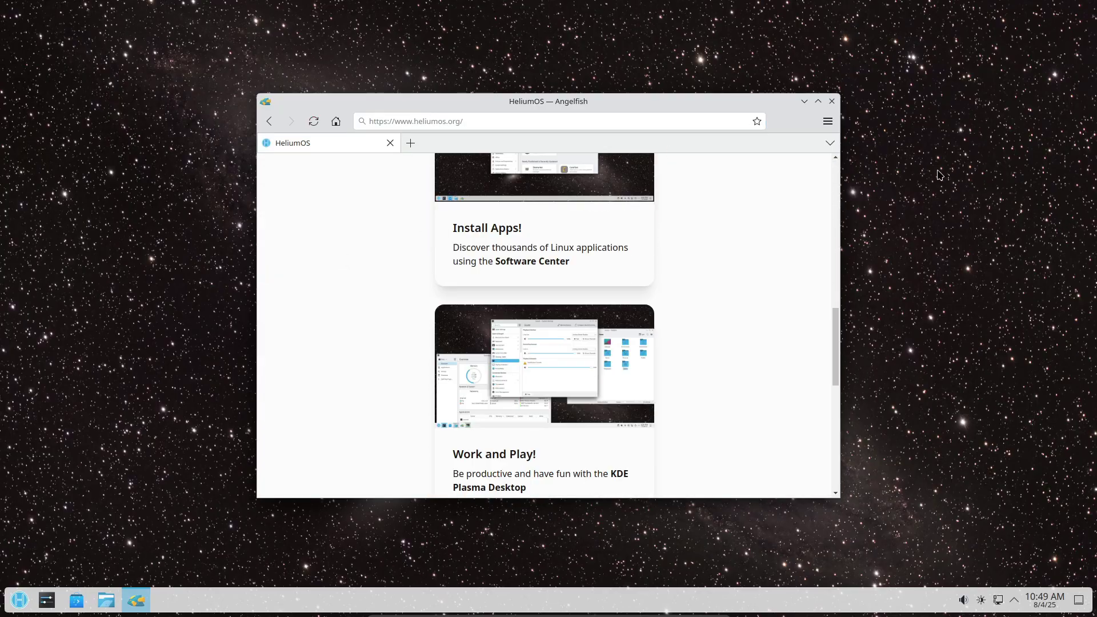
pyautogui.click(818, 102)
pyautogui.scroll(10, 701, 298)
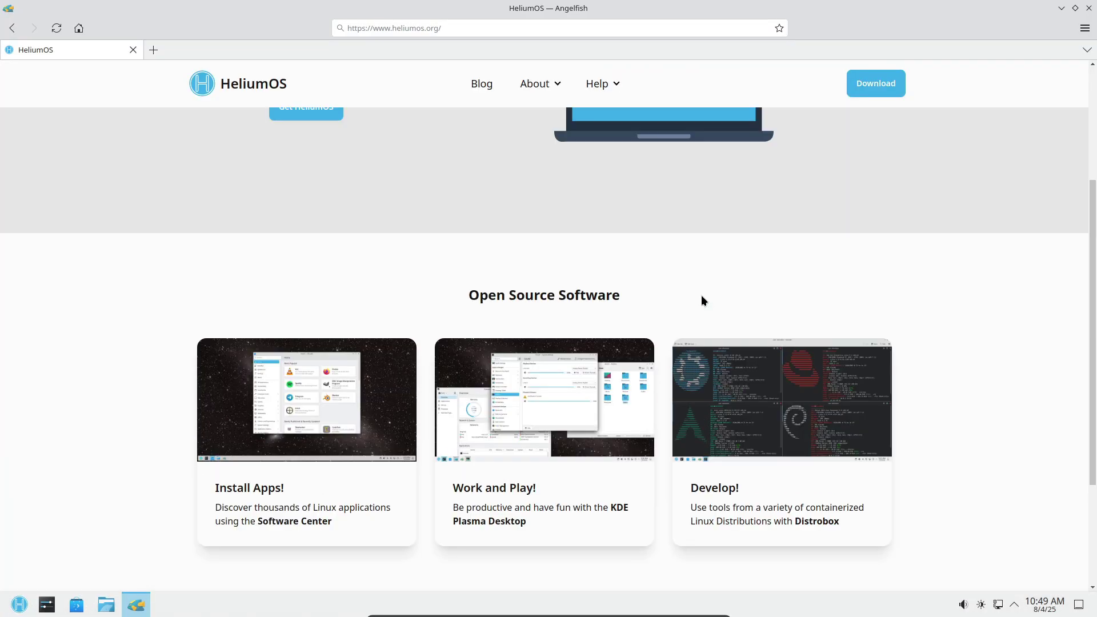
pyautogui.scroll(-5, 702, 297)
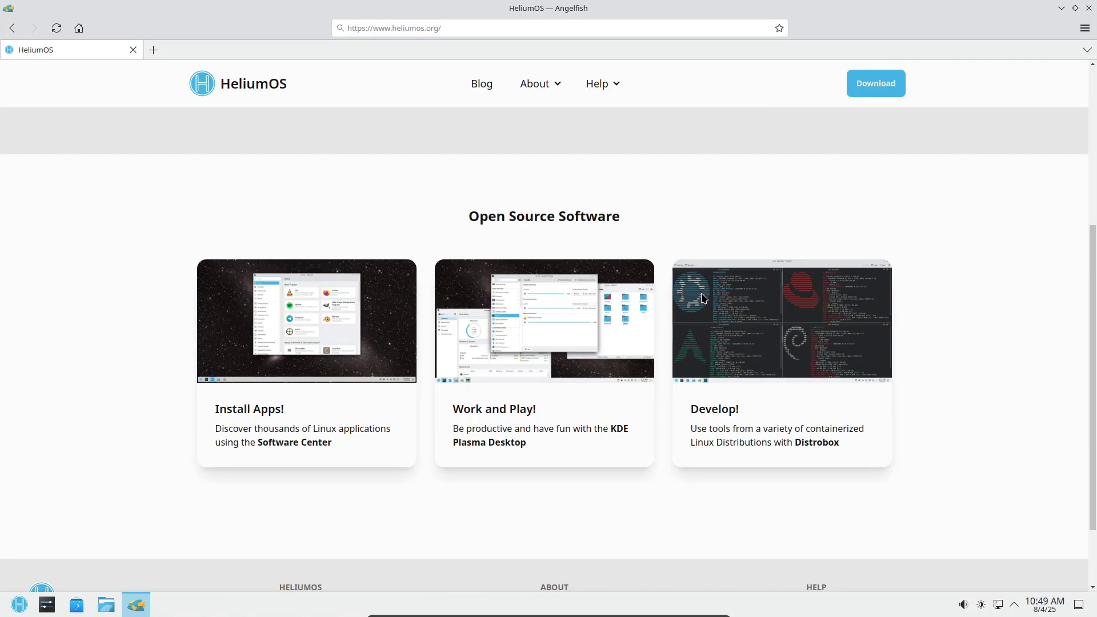
pyautogui.scroll(-2, 702, 297)
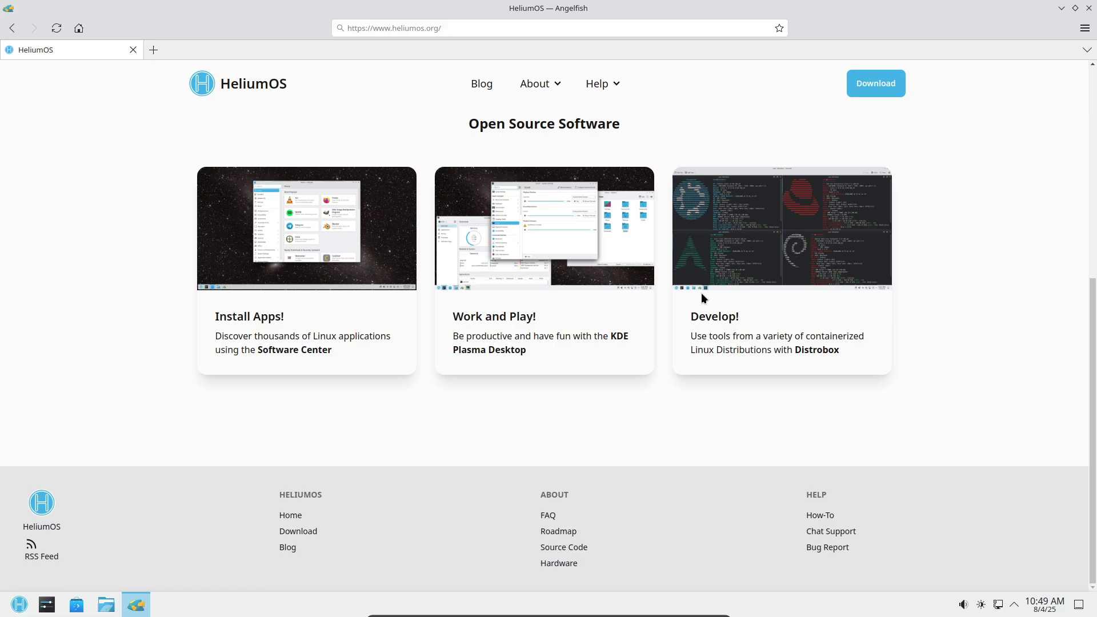